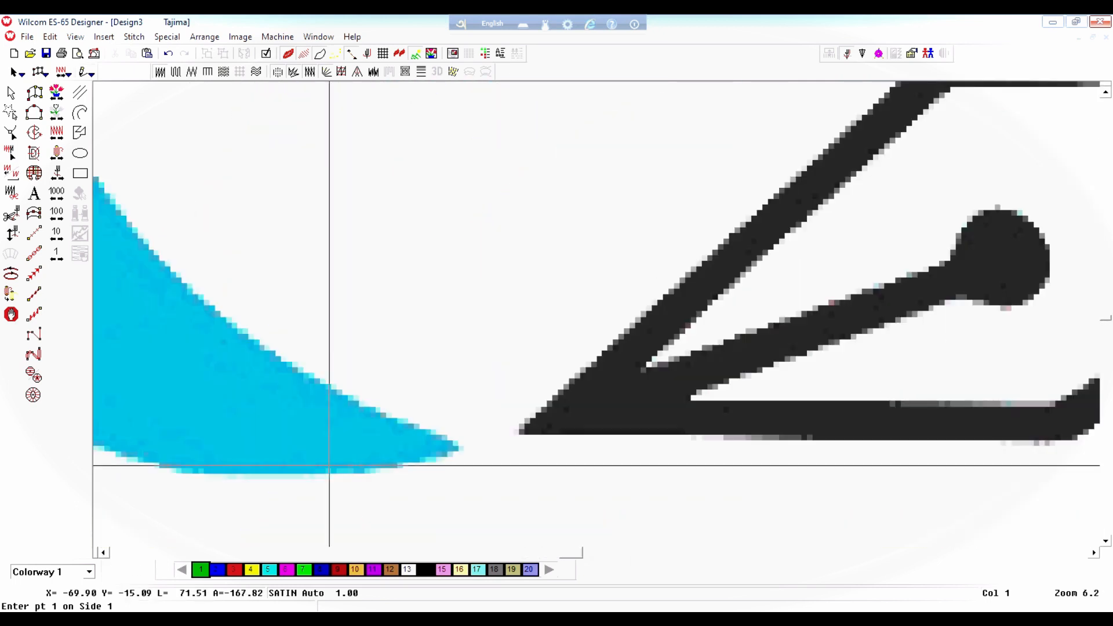
Start a satin column at the blue crescent's pointed tip and trace both edges up the left side to the upper left curve.
left_click(457, 440)
left_click(457, 455)
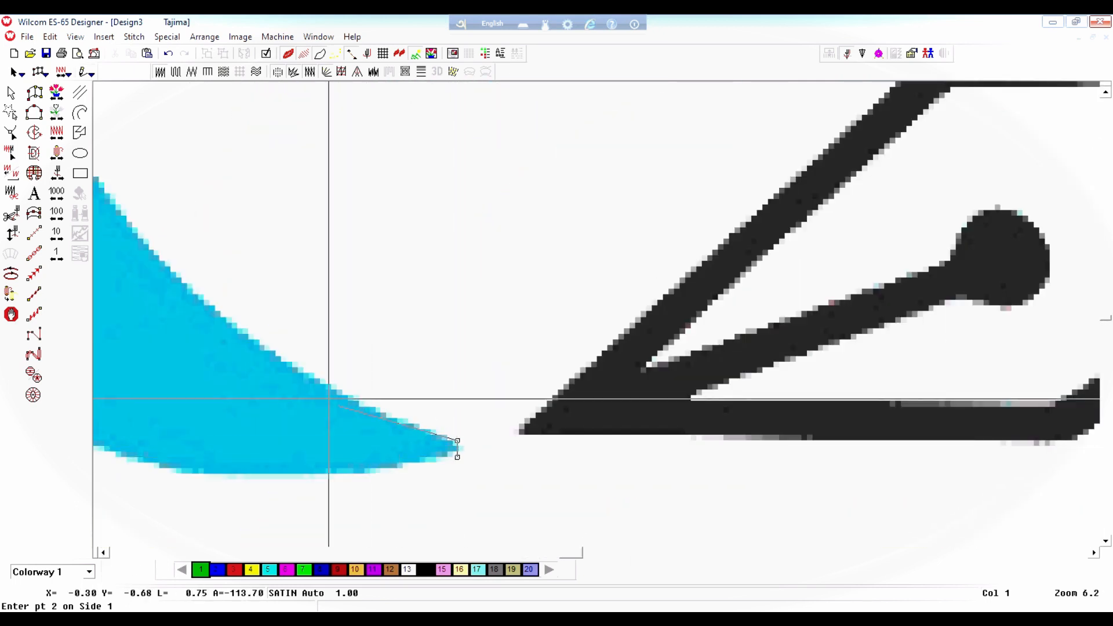
left_click(162, 260)
left_click(264, 439)
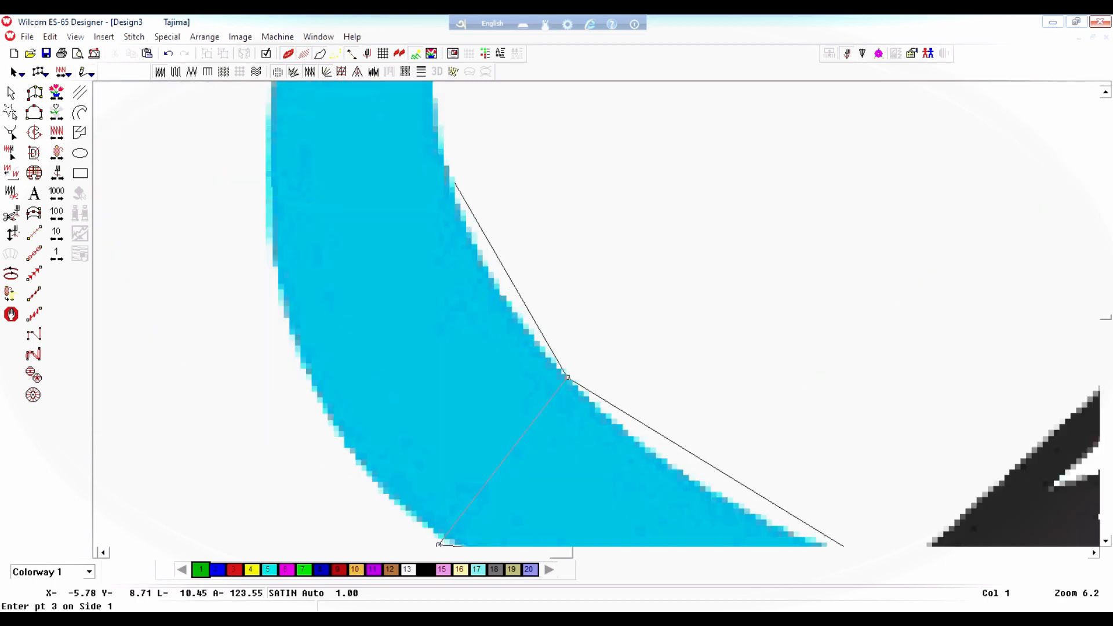
left_click(273, 241)
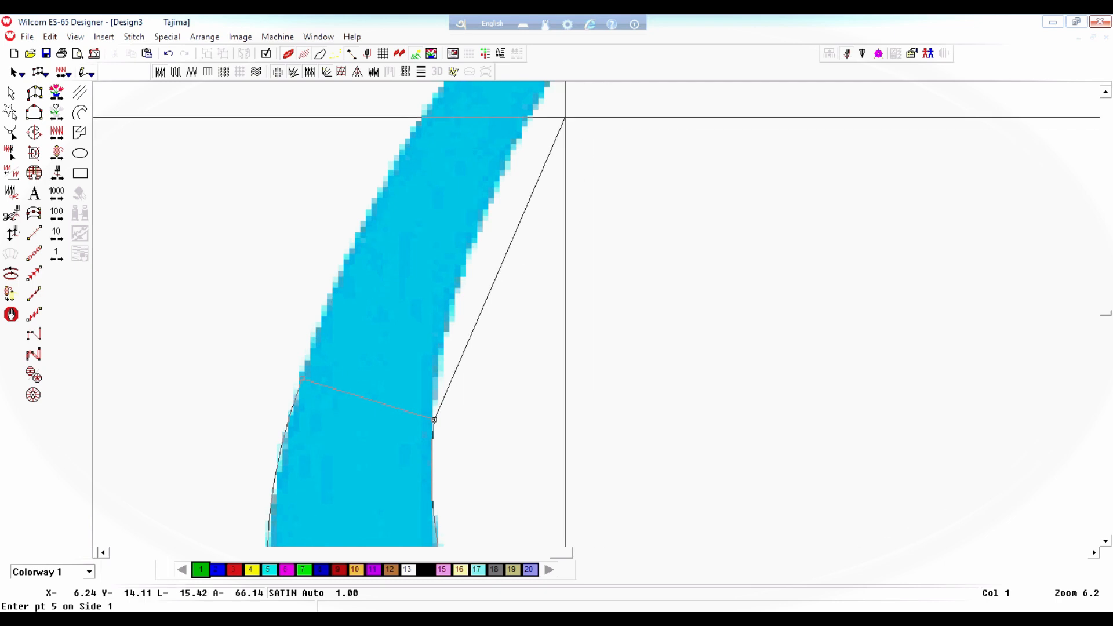
left_click(533, 100)
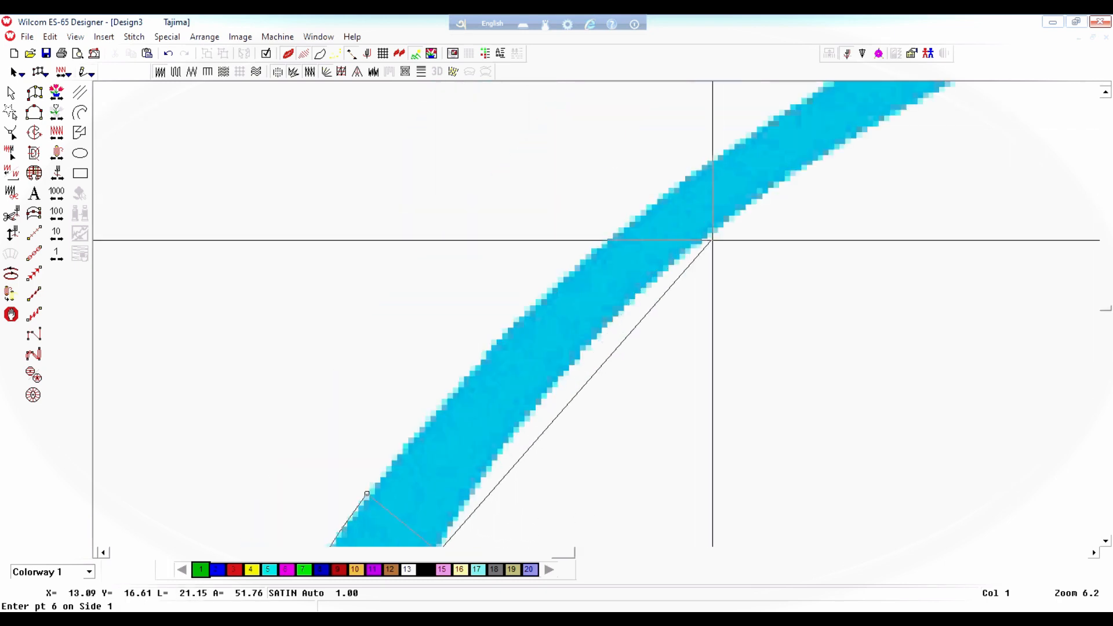
left_click(709, 232)
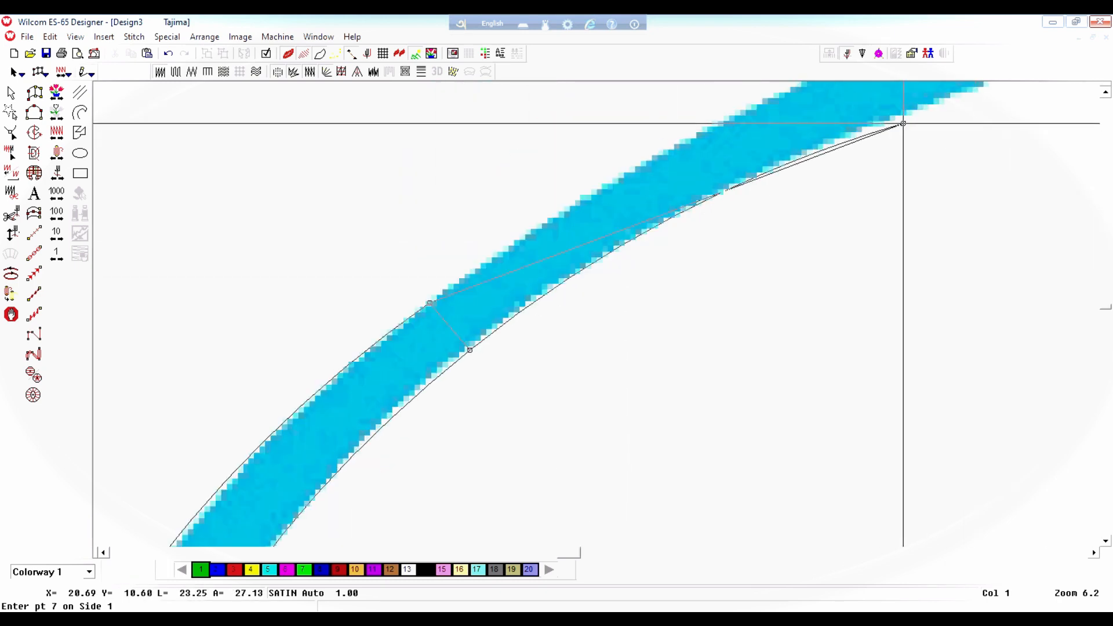
left_click(812, 223)
left_click(931, 194)
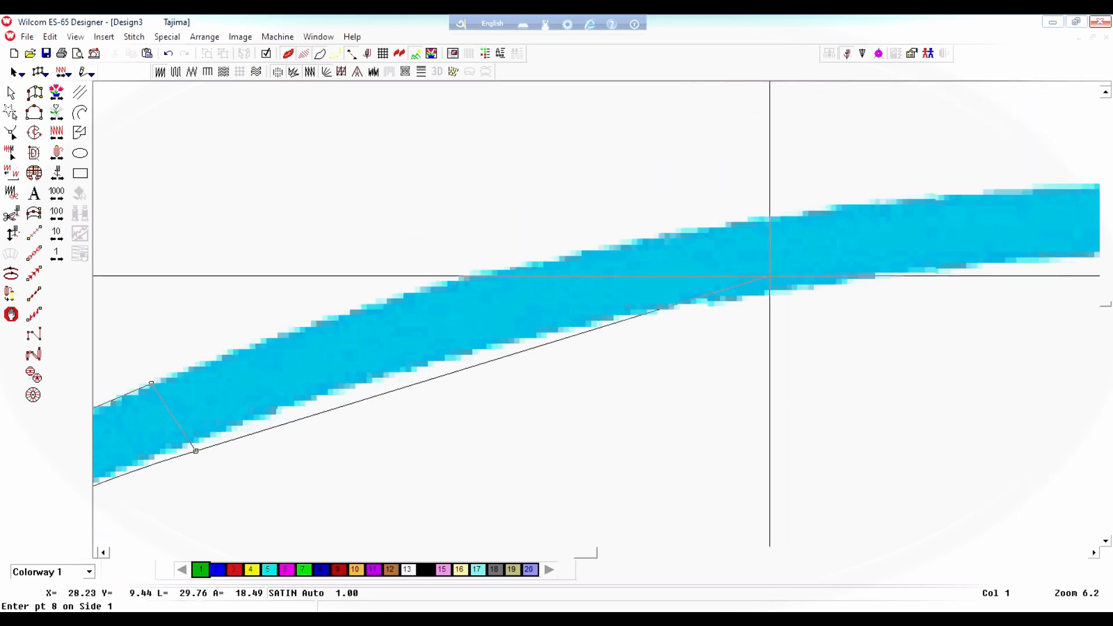
Continue the satin column across the top of the blue arc, placing paired points on its upper and lower edges.
left_click(766, 299)
left_click(874, 221)
left_click(875, 287)
key("shift+z")
left_click(976, 253)
left_click(971, 284)
key("z")
left_click(945, 371)
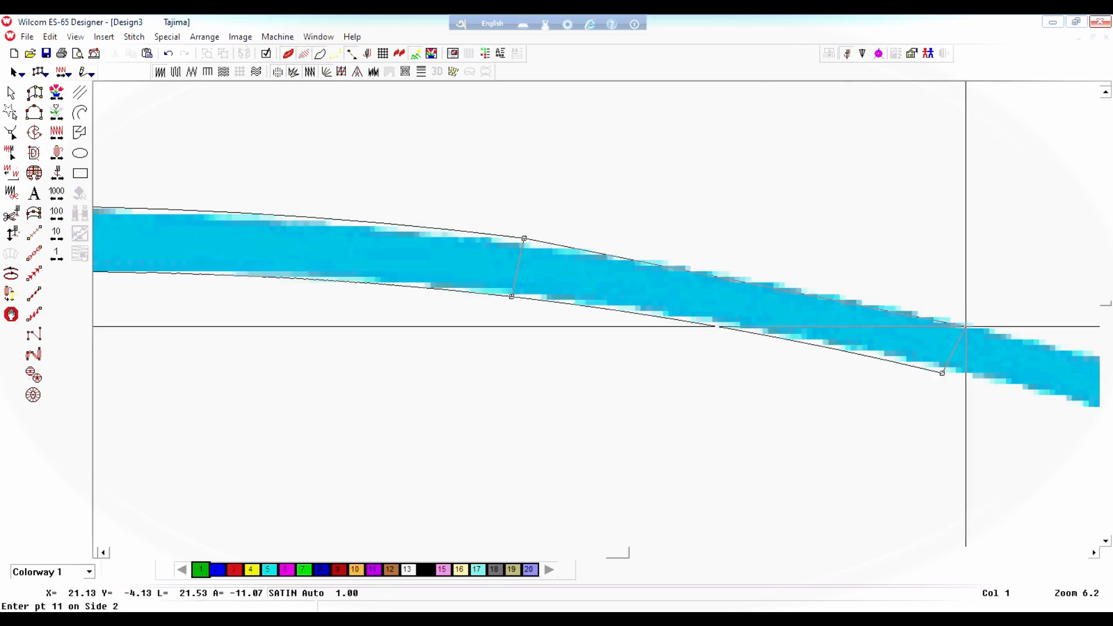
Extend the satin column along the blue arc's descending upper right section with paired edge points.
left_click(965, 325)
left_click(938, 410)
left_click(852, 429)
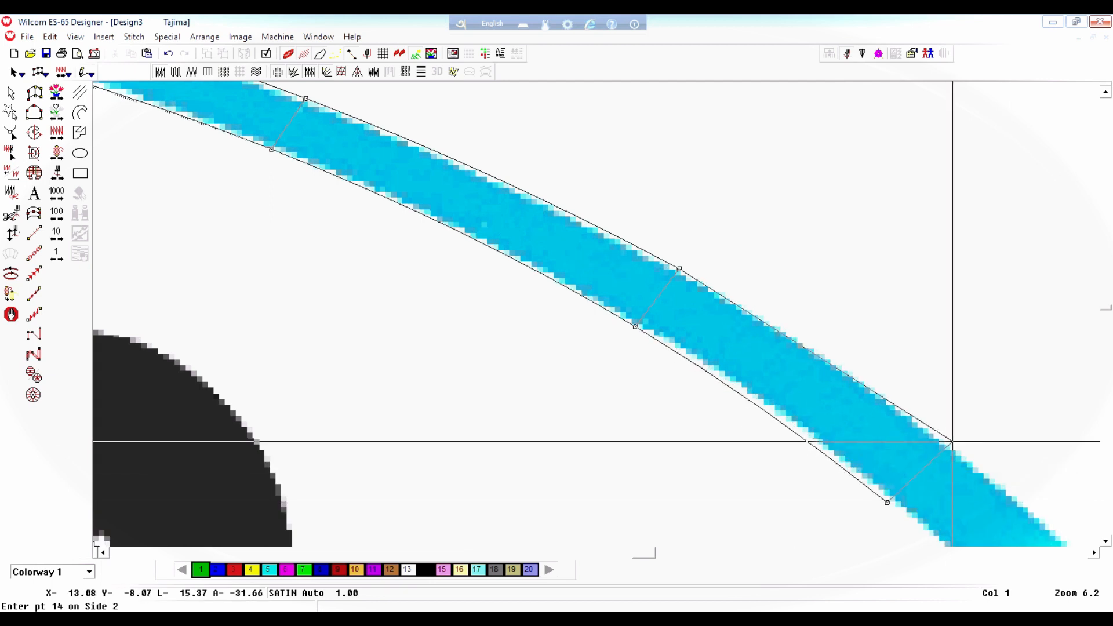
left_click(951, 443)
left_click(845, 409)
left_click(926, 507)
key("BackSpace")
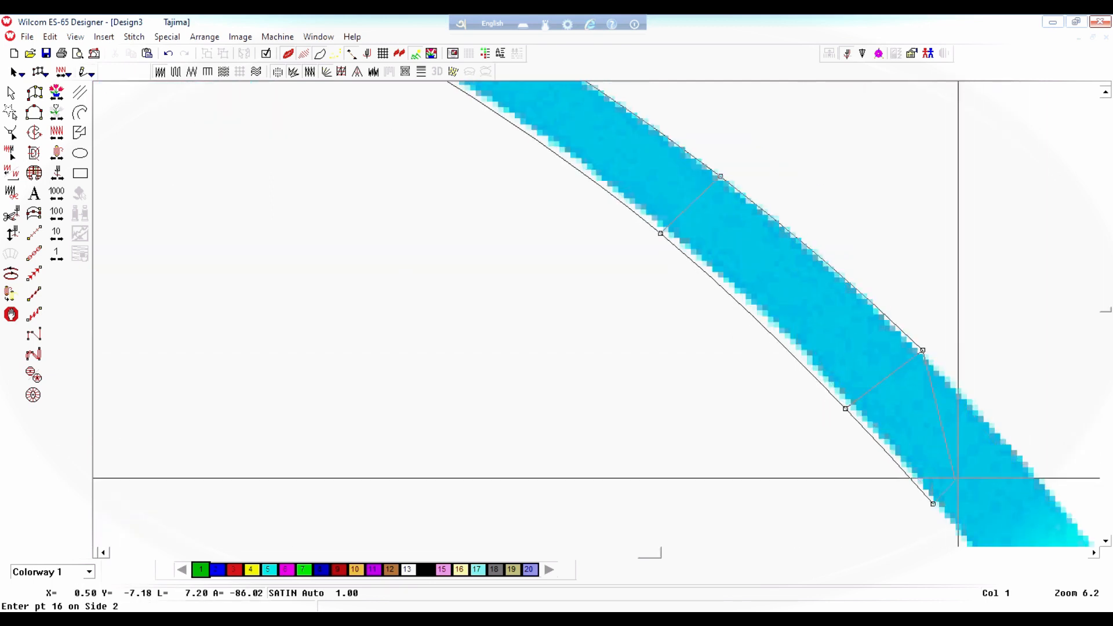
left_click(980, 539)
left_click(820, 373)
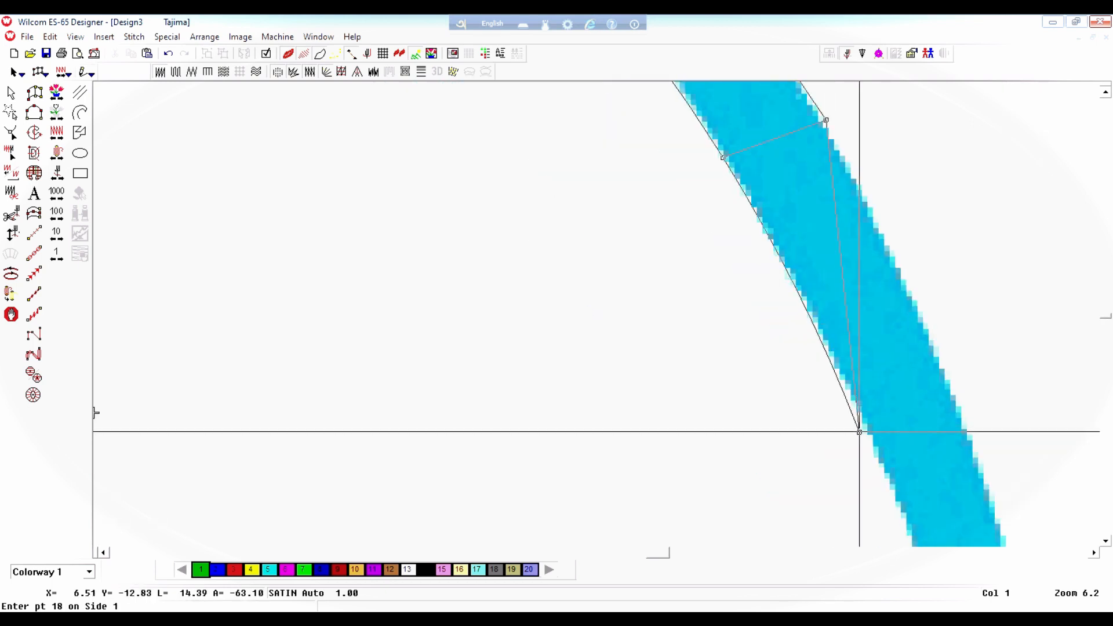
Trace the rest of the blue arc down the right side to its tapered end near the N and generate the satin stitches.
left_click(858, 428)
left_click(951, 400)
left_click(962, 368)
left_click(815, 338)
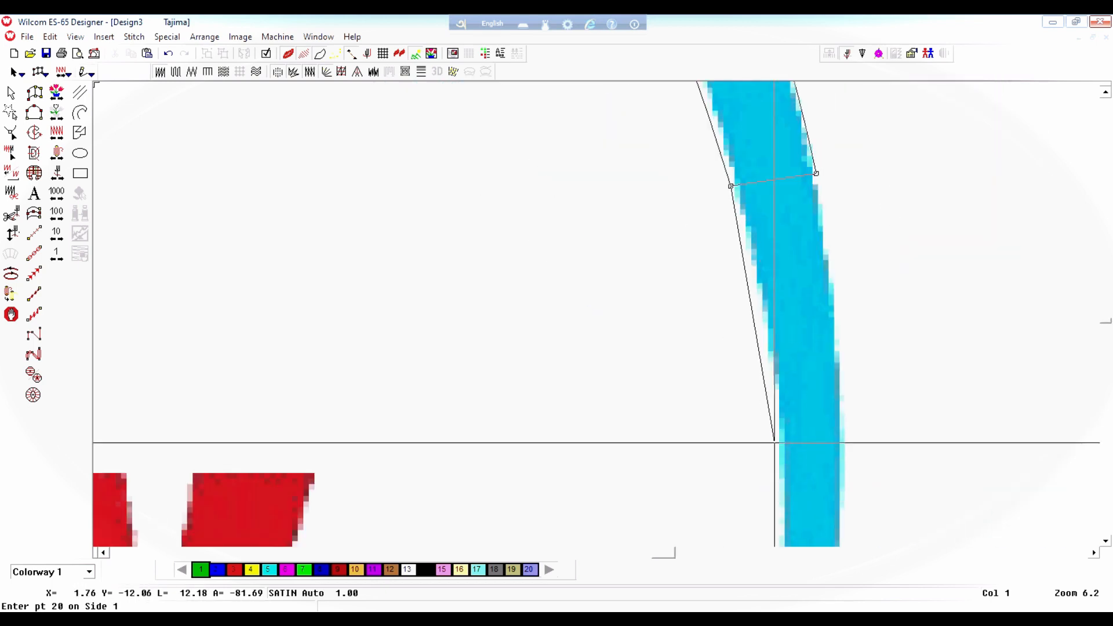
left_click(841, 441)
left_click(765, 479)
left_click(574, 331)
key("Return")
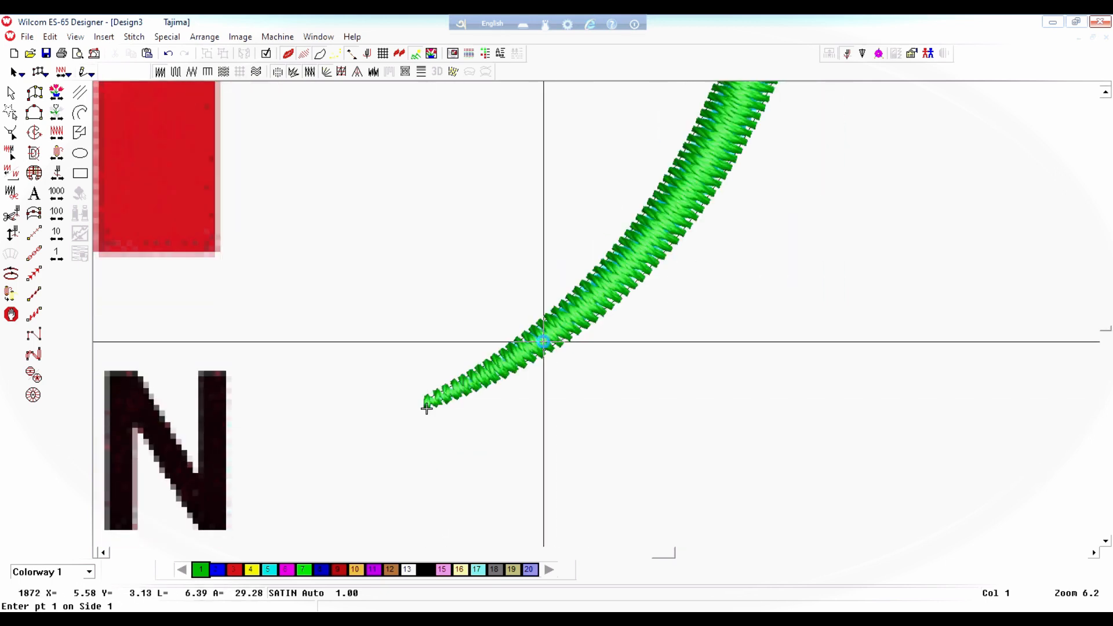
Digitize the black oval collar behind the pen nib as a satin column, and hide the stitches to show only outlines.
key("shift+z")
key("shift+z")
key("shift+z")
key("z")
key("z")
left_click(864, 204)
left_click(914, 254)
left_click(844, 281)
left_click(935, 344)
left_click(877, 370)
left_click(920, 392)
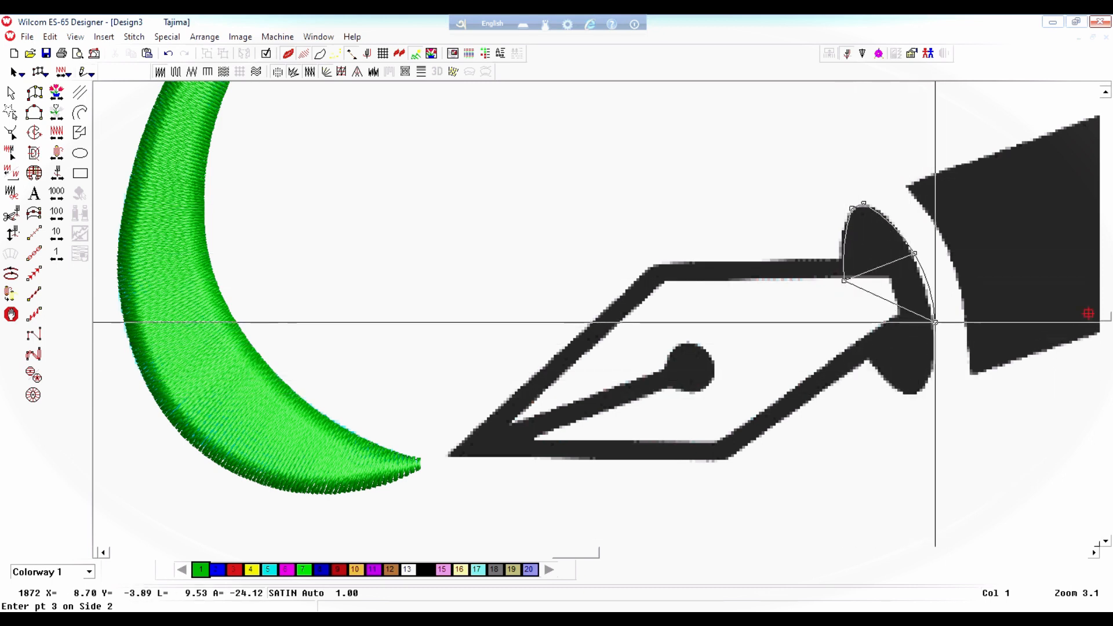
left_click(928, 382)
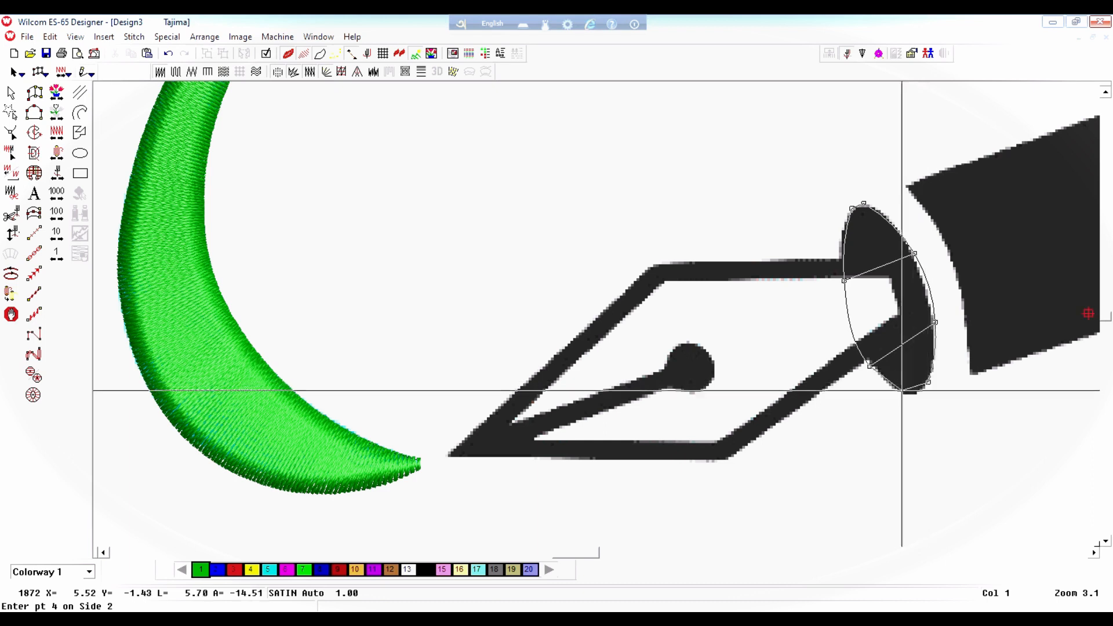
left_click(909, 398)
key("Return")
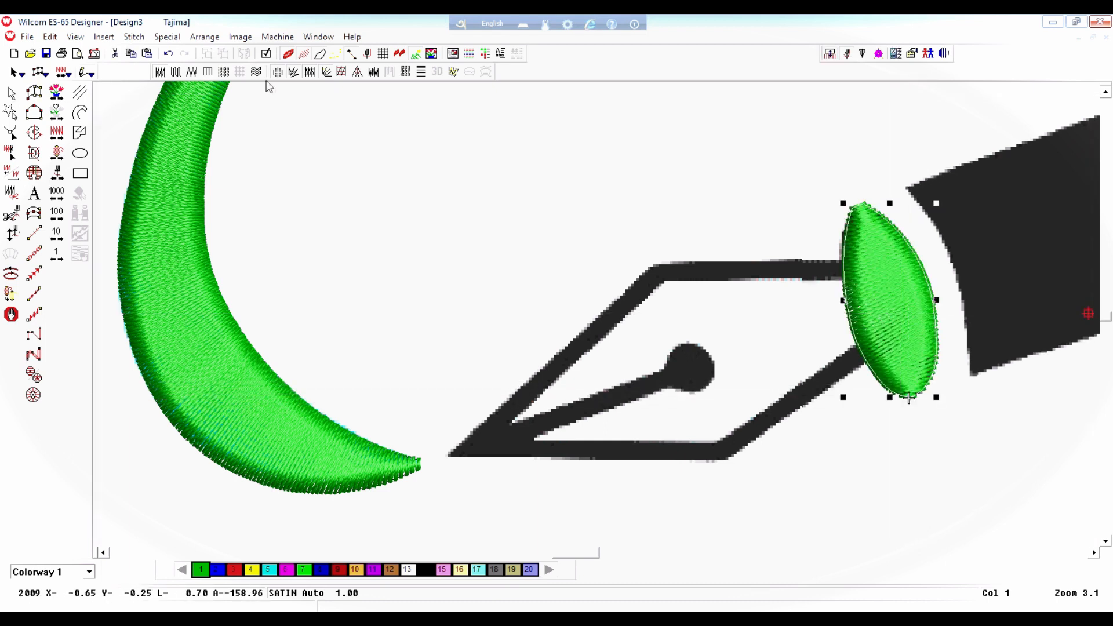
key("s")
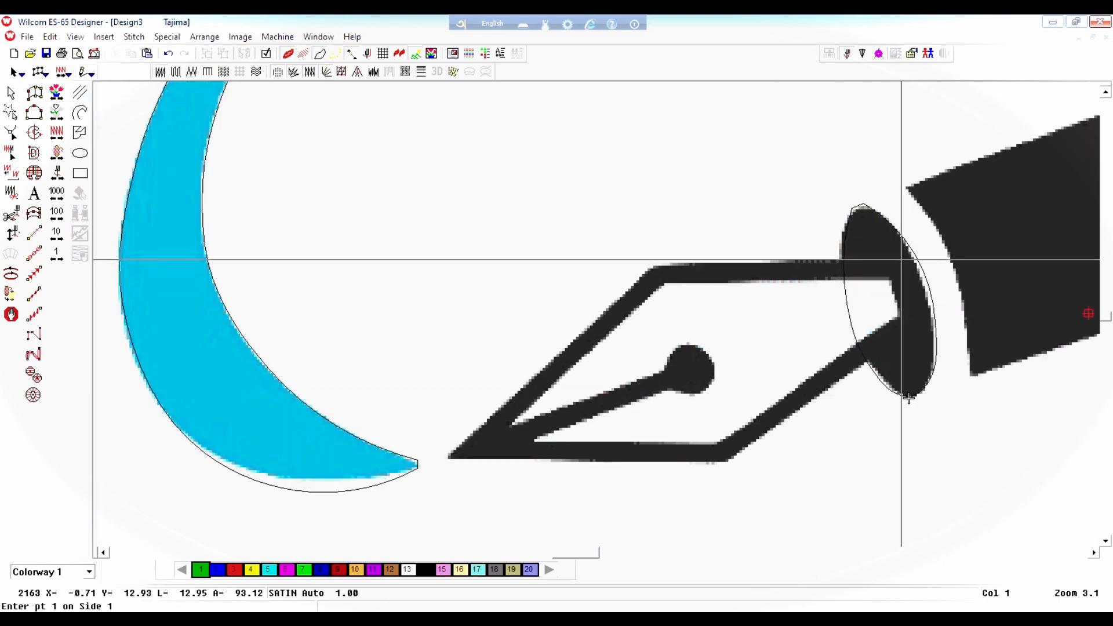
left_click(895, 257)
left_click(655, 264)
left_click(661, 286)
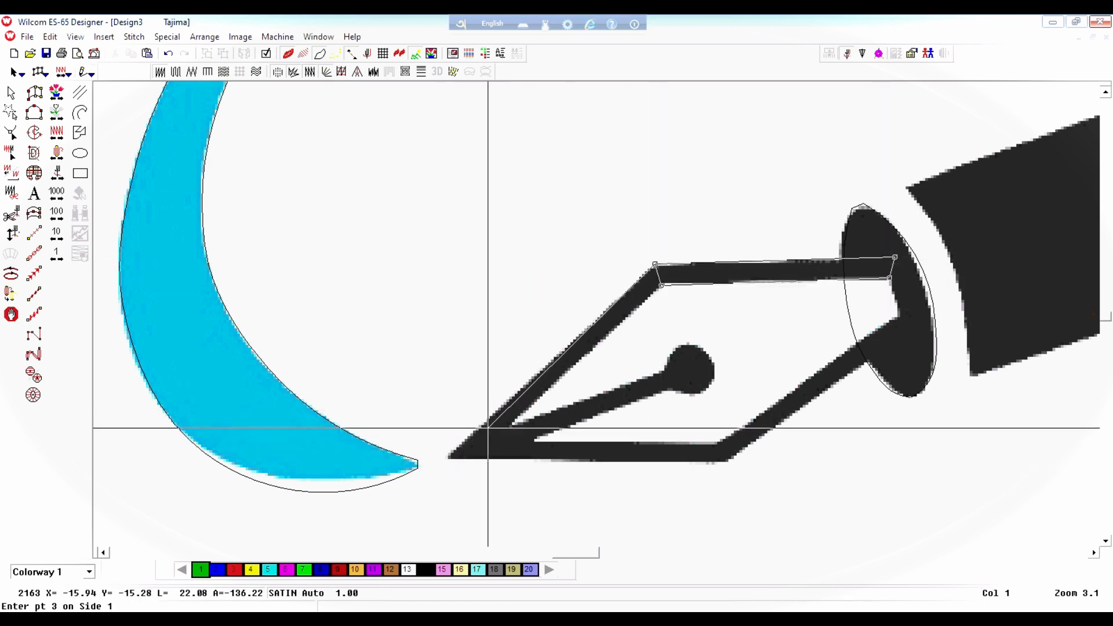
left_click(448, 456)
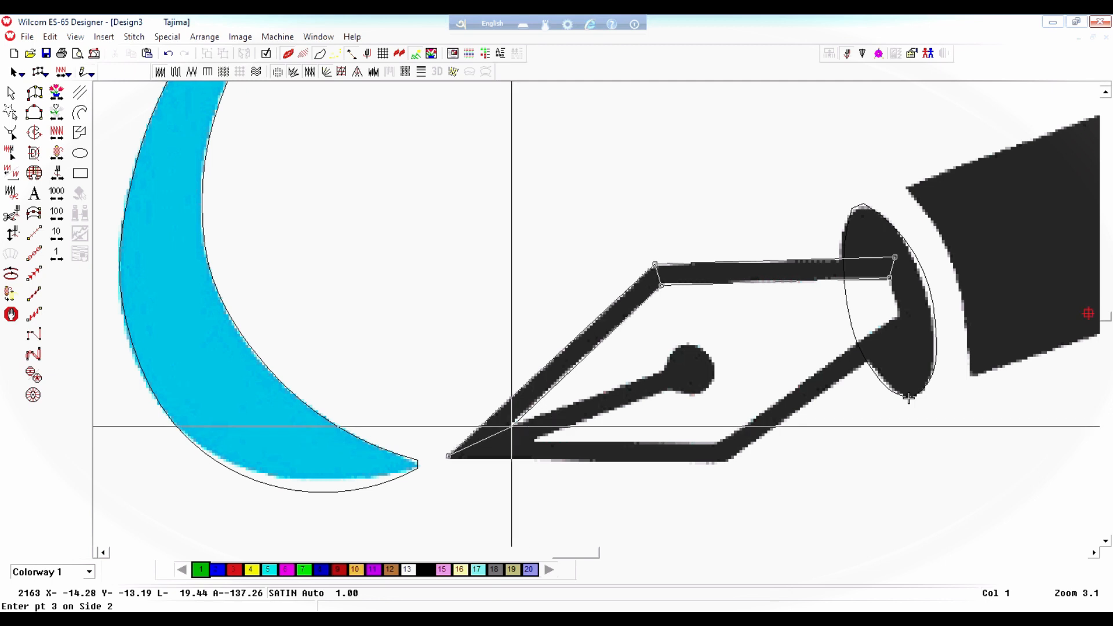
key("Return")
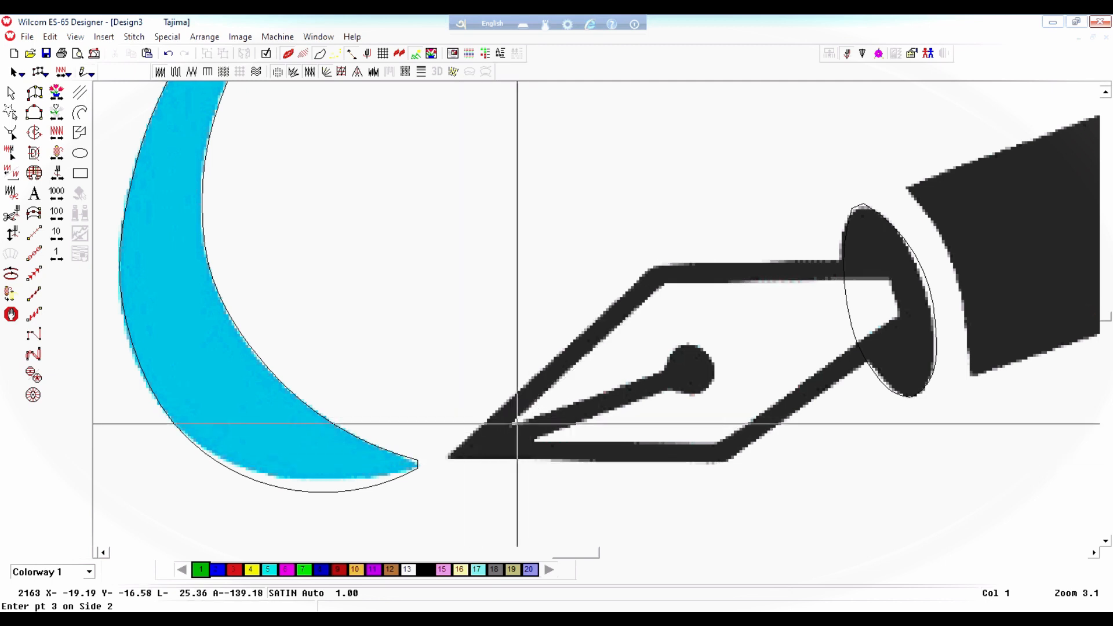
Digitize the solid triangular point of the pen nib as its own short satin column.
key("z")
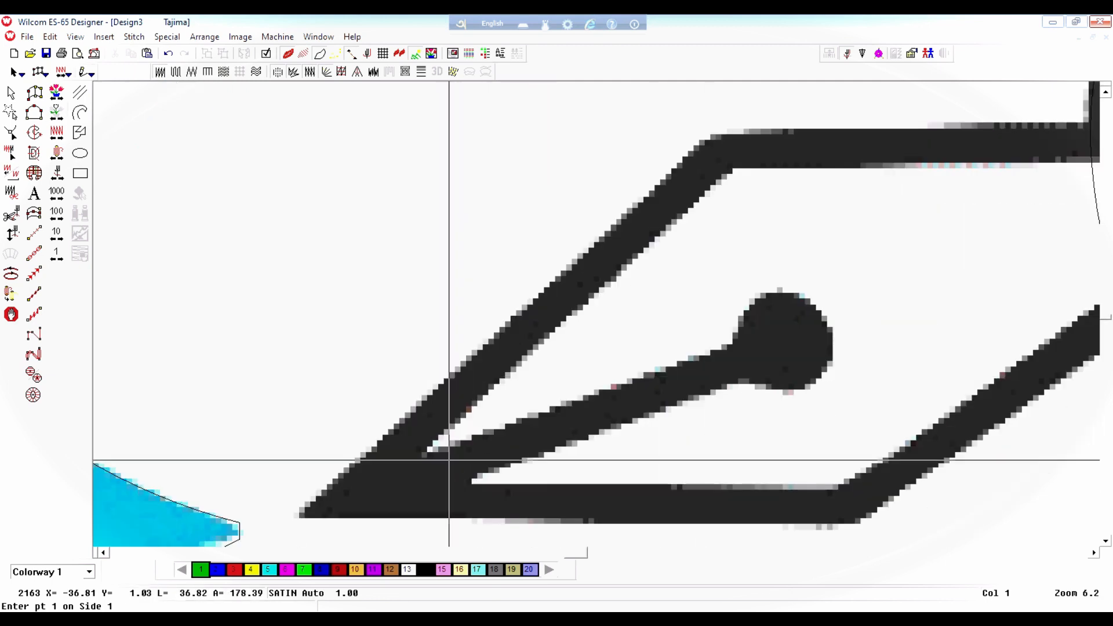
left_click(448, 457)
left_click(404, 332)
left_click(481, 439)
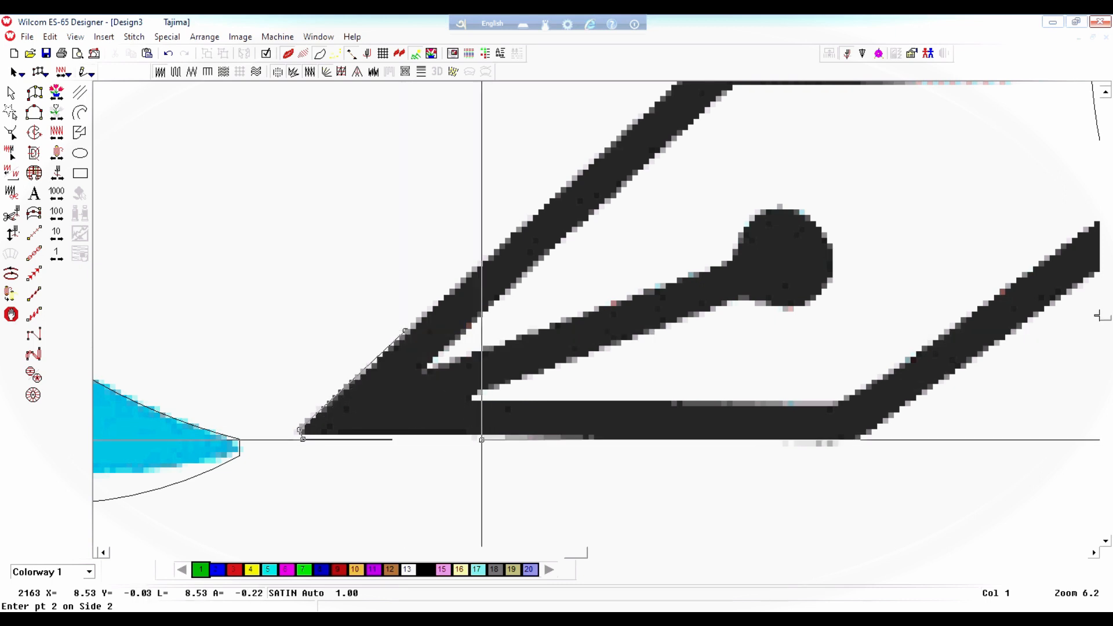
key("Return")
Digitize the nib's outline as one satin column from the point, along the upper edge, through the collar and back along the lower edge.
left_click(429, 360)
left_click(652, 146)
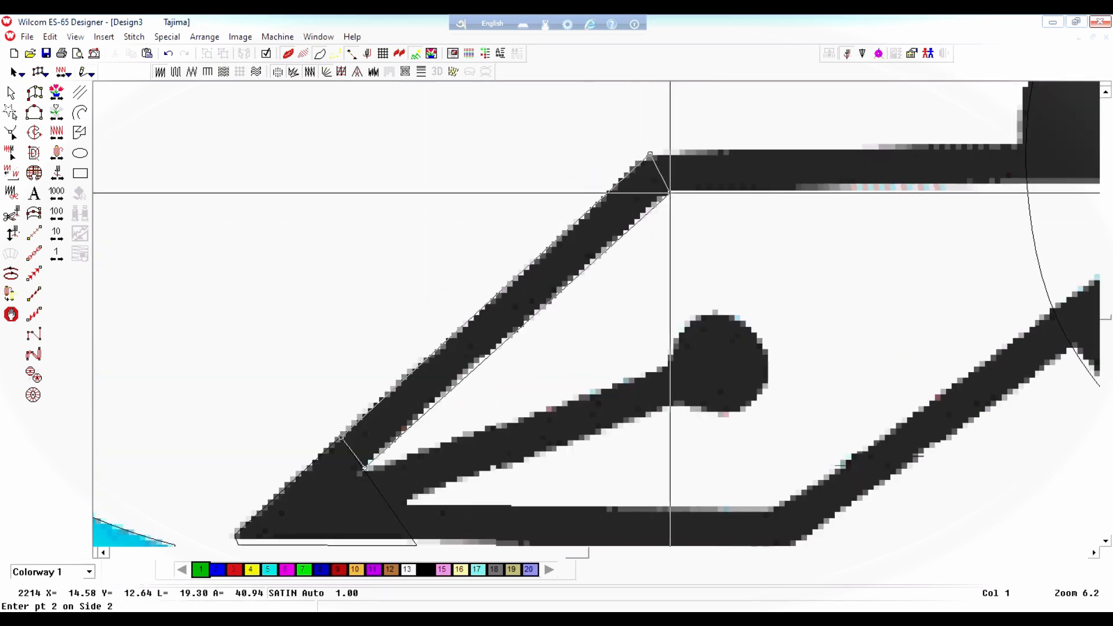
left_click(673, 182)
left_click(798, 222)
left_click(798, 252)
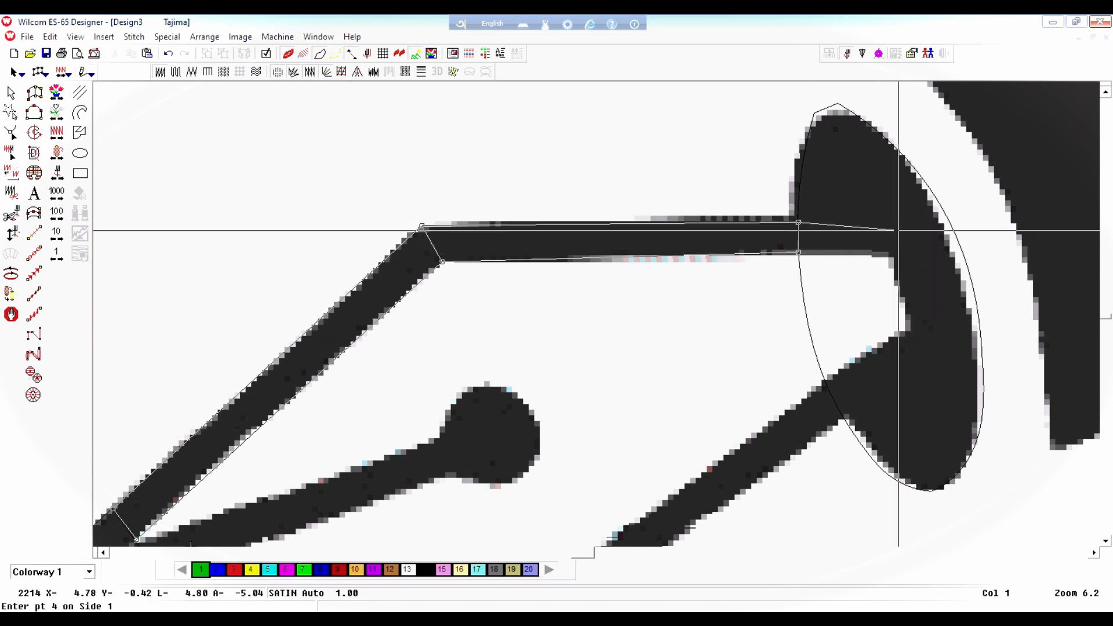
left_click(937, 342)
left_click(911, 334)
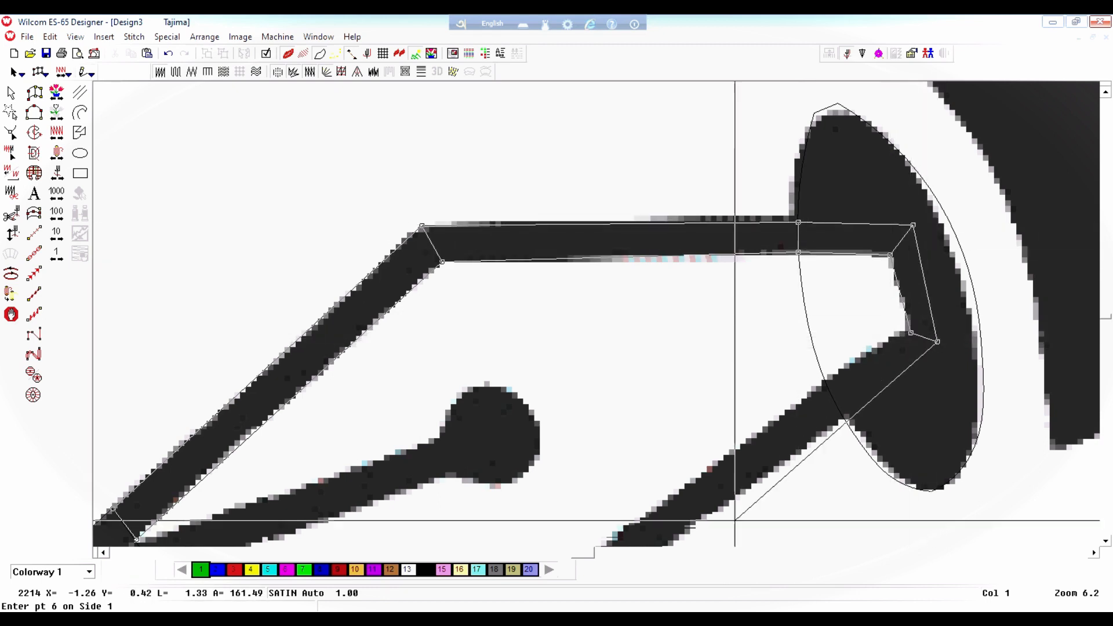
left_click(494, 507)
left_click(477, 472)
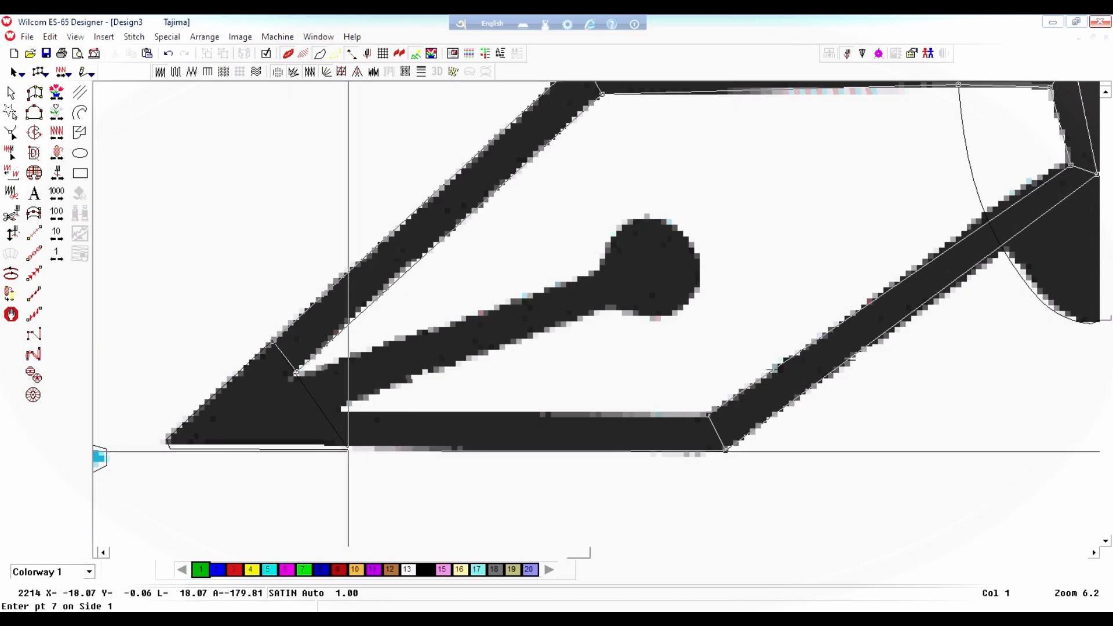
key("Return")
Digitize the nib's center slit and round hole as one satin column, and open the shape for reshaping.
left_click(298, 374)
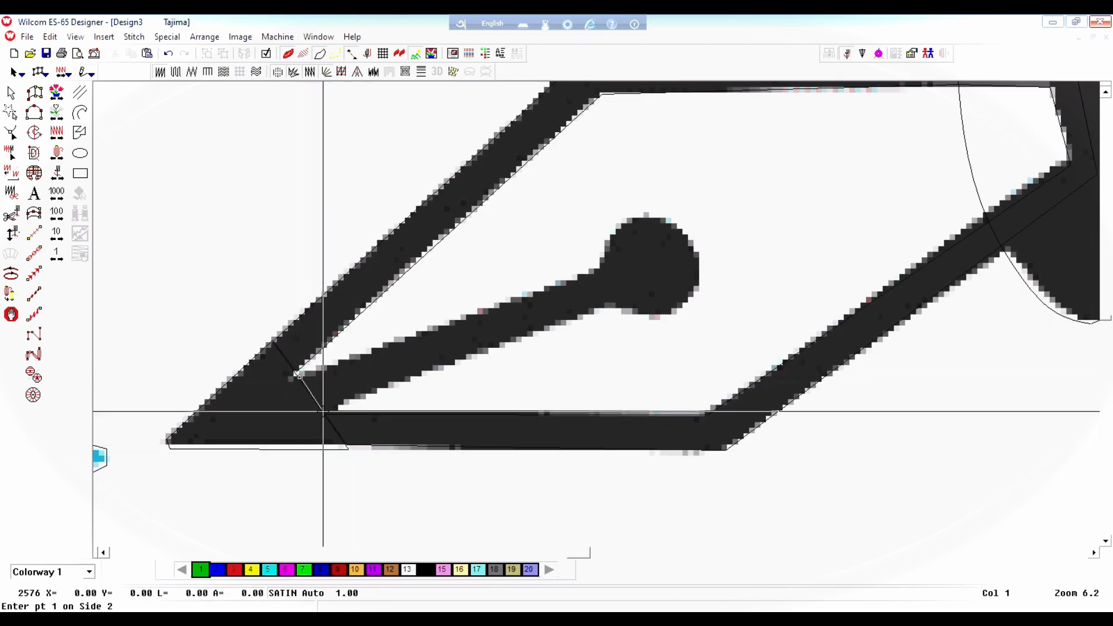
left_click(599, 269)
key("Return")
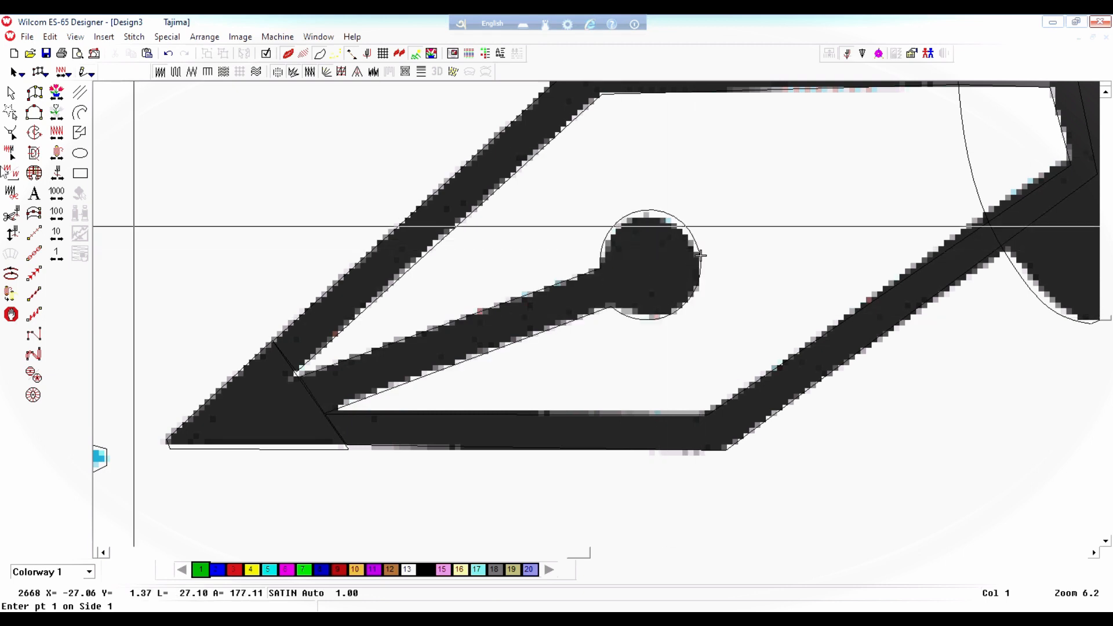
key("h")
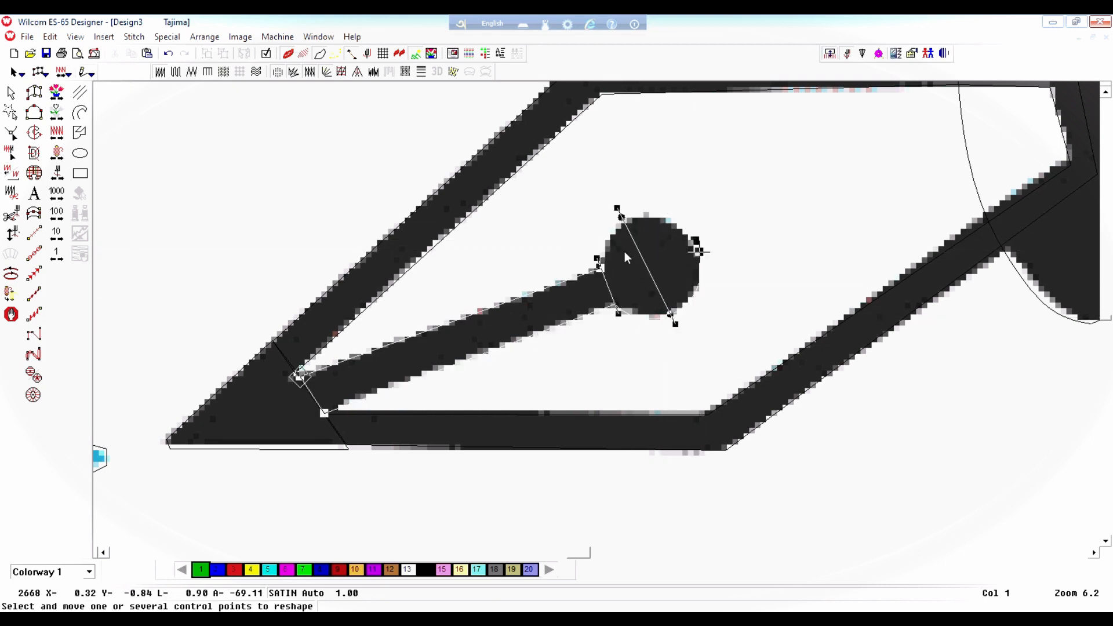
key("shift+z")
key("shift+z")
key("Escape")
Digitize the pen's middle barrel section as a closed fill shape, tracing its straight sides and curved ends.
key("z")
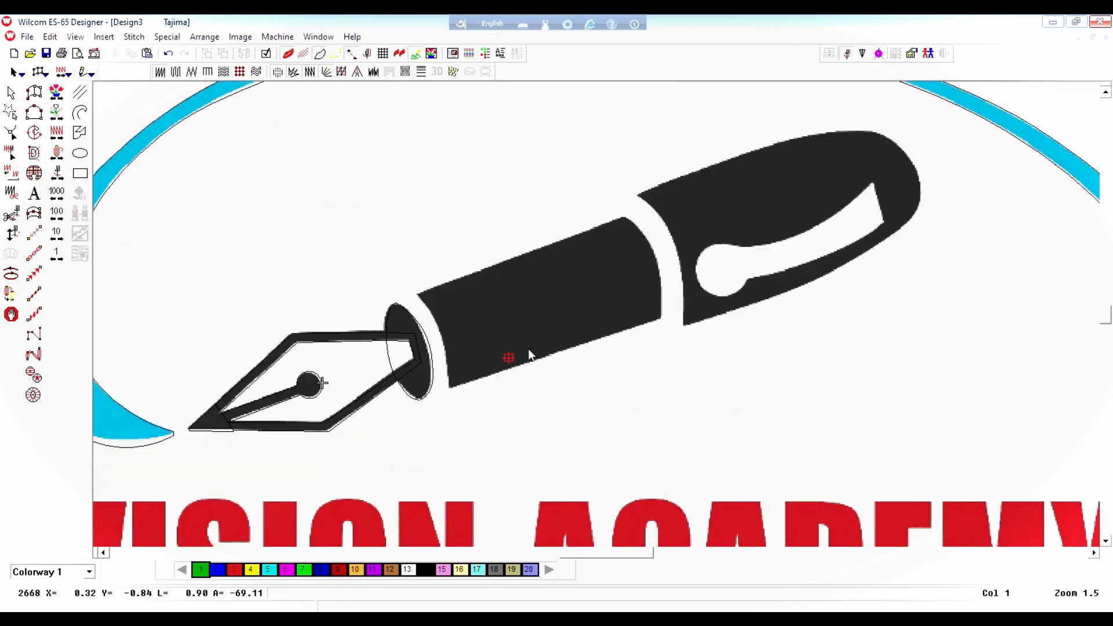
left_click(237, 275)
left_click(649, 120)
left_click(696, 159)
left_click(730, 258)
left_click(730, 323)
left_click(302, 466)
left_click(294, 374)
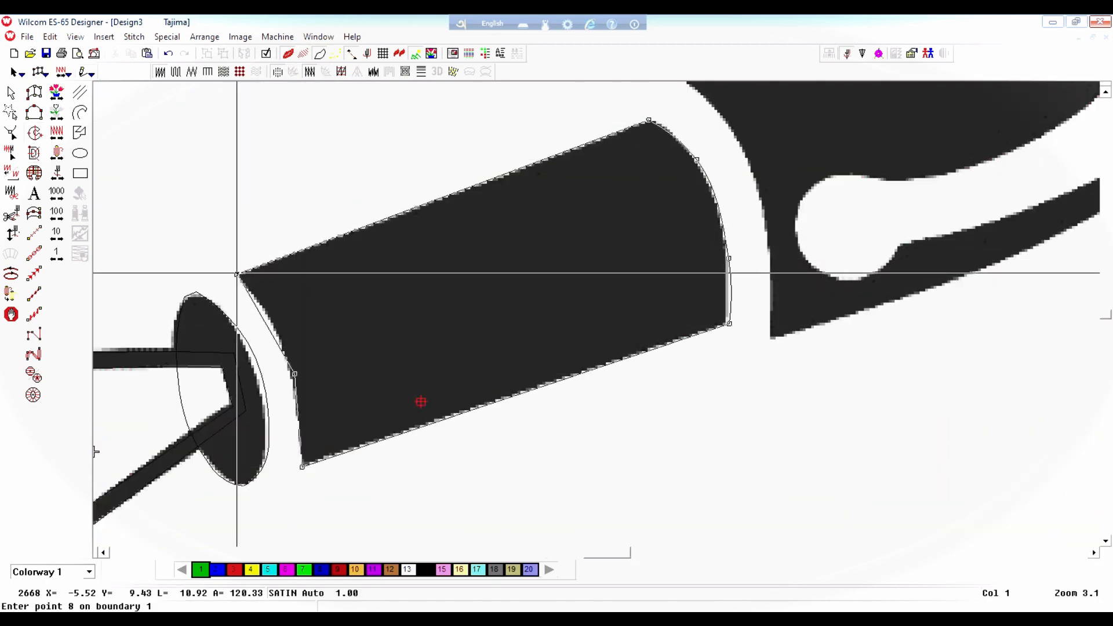
left_click(690, 248)
left_click(614, 224)
key("Return")
Digitize the pen's rounded cap section as a closed fill shape along its outer boundary.
left_click(926, 349)
left_click(798, 262)
left_click(952, 253)
left_click(1022, 323)
left_click(1036, 379)
left_click(996, 444)
left_click(869, 361)
left_click(695, 432)
left_click(556, 478)
left_click(555, 356)
key("Return")
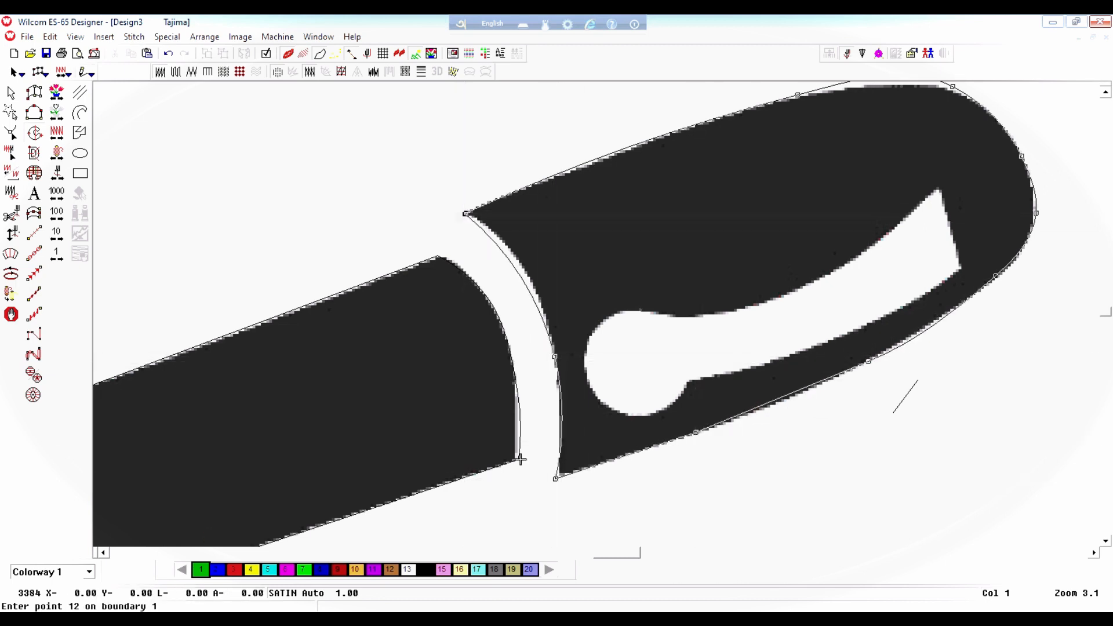
key("Return")
key("Return")
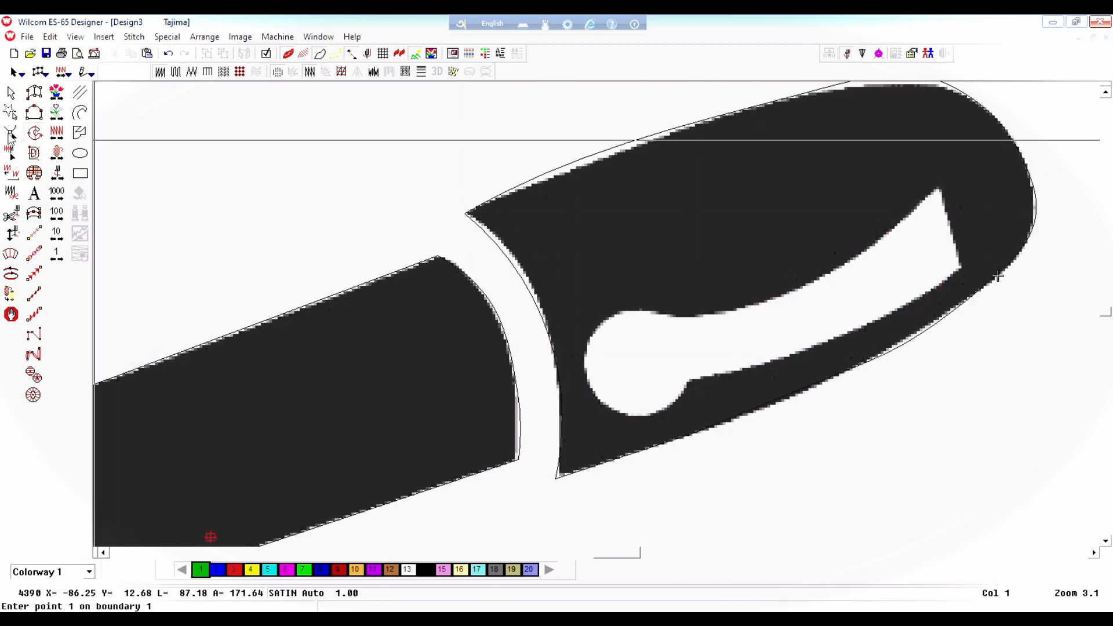
Digitize the pen clip as one satin column, from its round end along both curved edges to the slanted tip.
key("z")
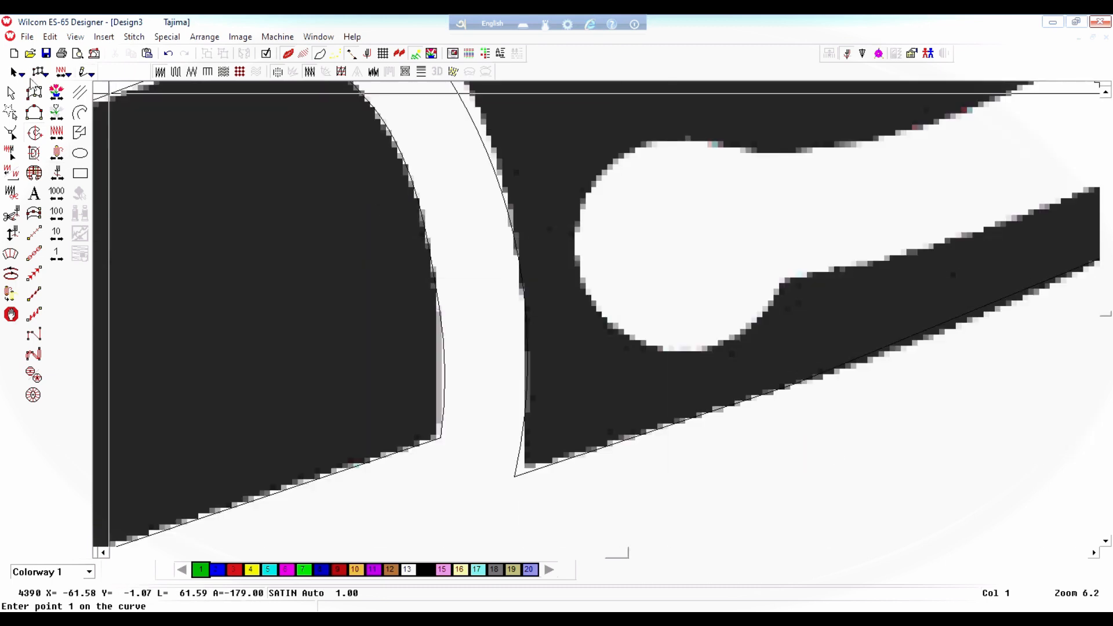
key("a")
left_click(578, 261)
left_click(584, 291)
left_click(600, 175)
left_click(642, 341)
left_click(677, 139)
left_click(767, 153)
left_click(823, 153)
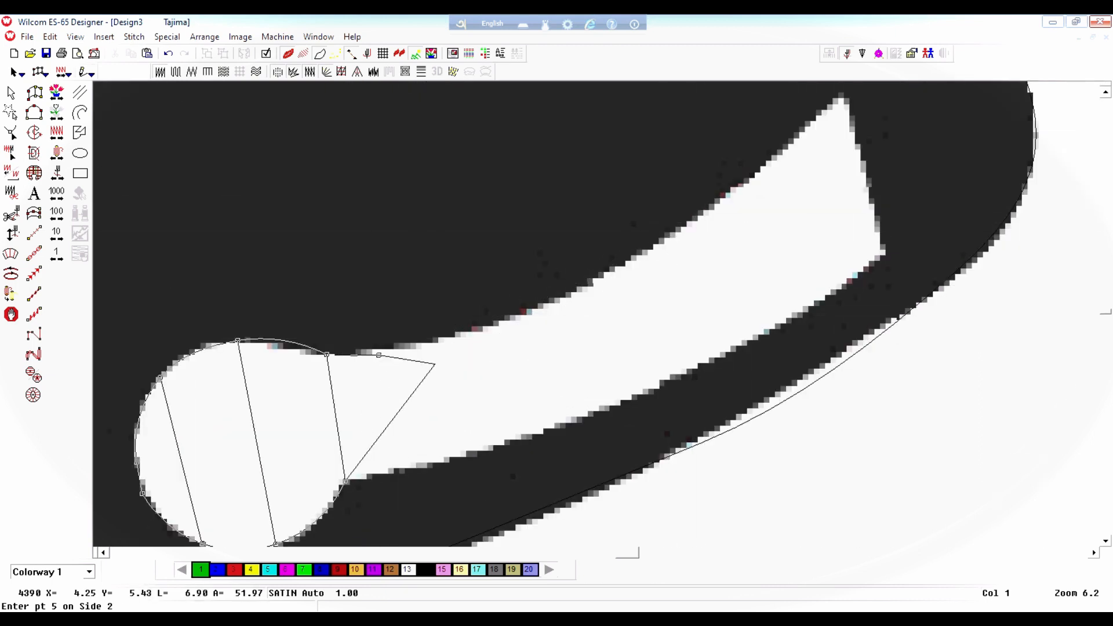
left_click(705, 211)
left_click(750, 347)
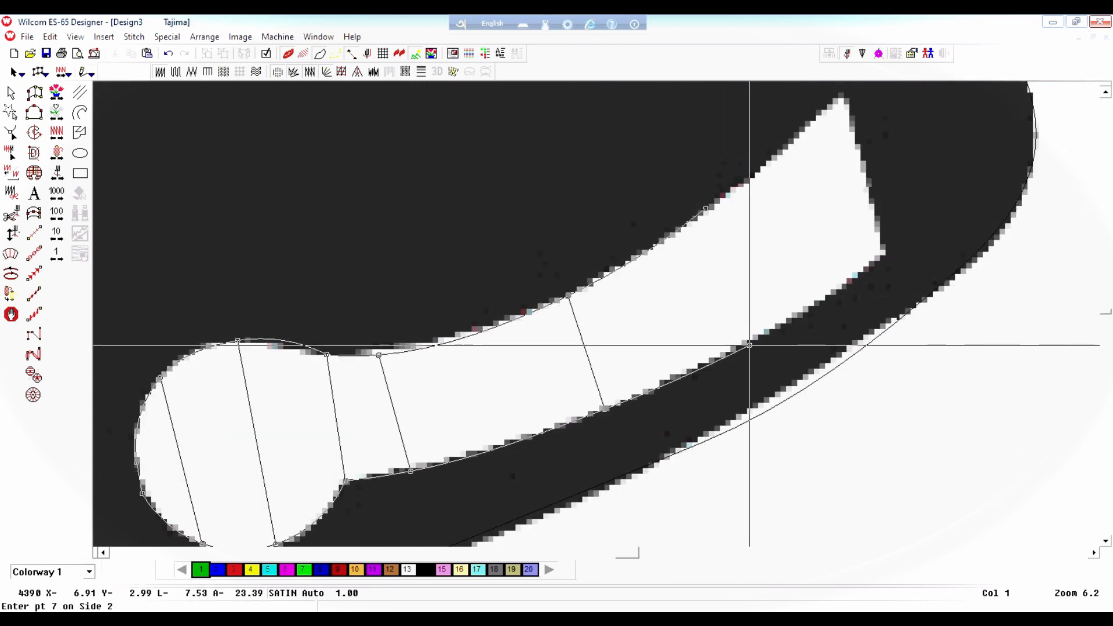
left_click(841, 98)
left_click(882, 254)
key("Return")
Add the lettering PSS VISION ACADEMY and stretch and position it over the red title in the artwork.
key("shift+z")
key("shift+z")
scroll(494, 428, "down", 3)
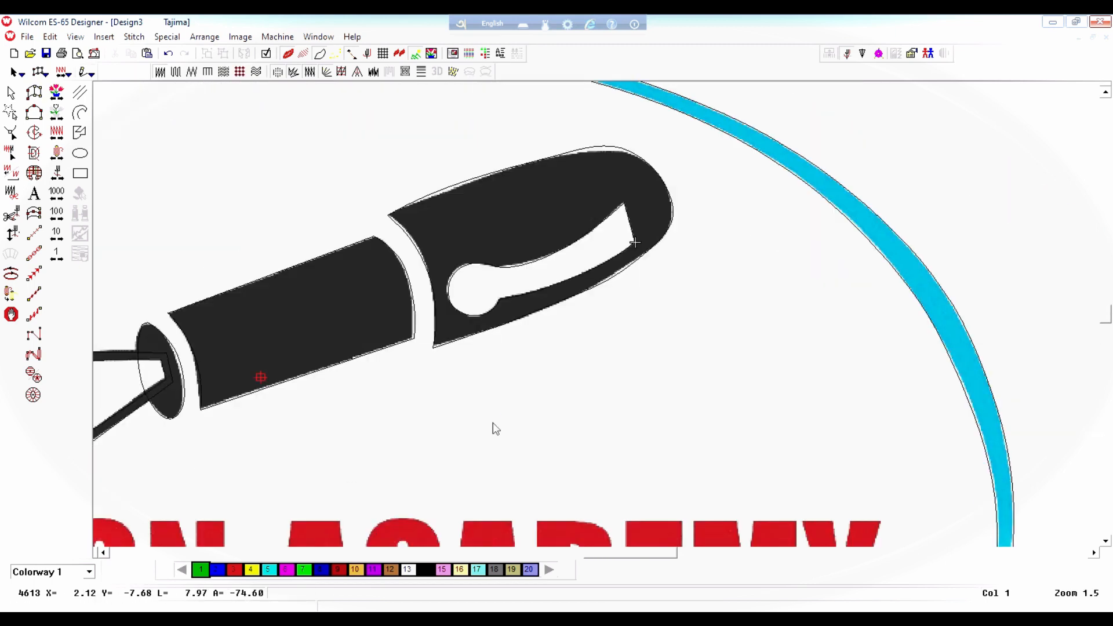
key("shift+z")
left_click_drag(708, 550, 652, 560)
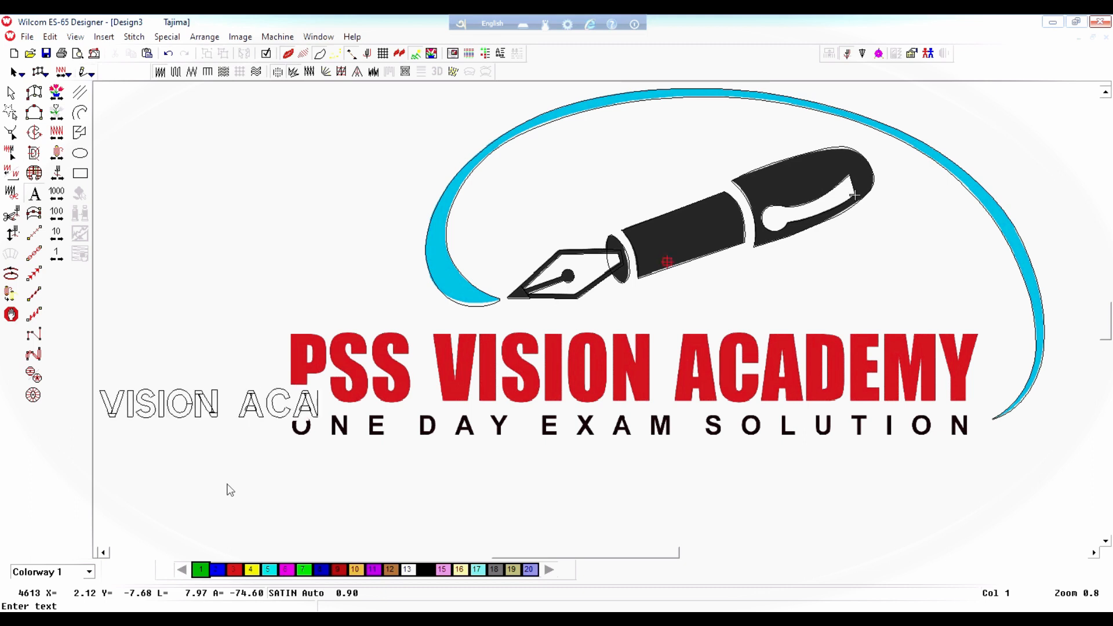
key("Return")
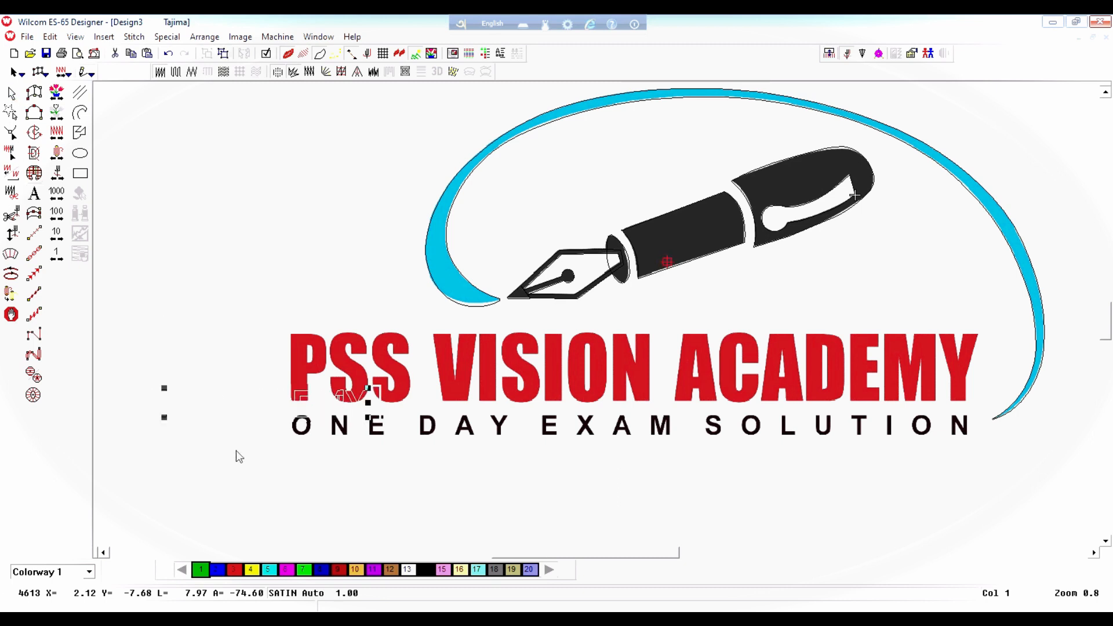
left_click_drag(368, 402, 970, 368)
left_click_drag(631, 368, 638, 403)
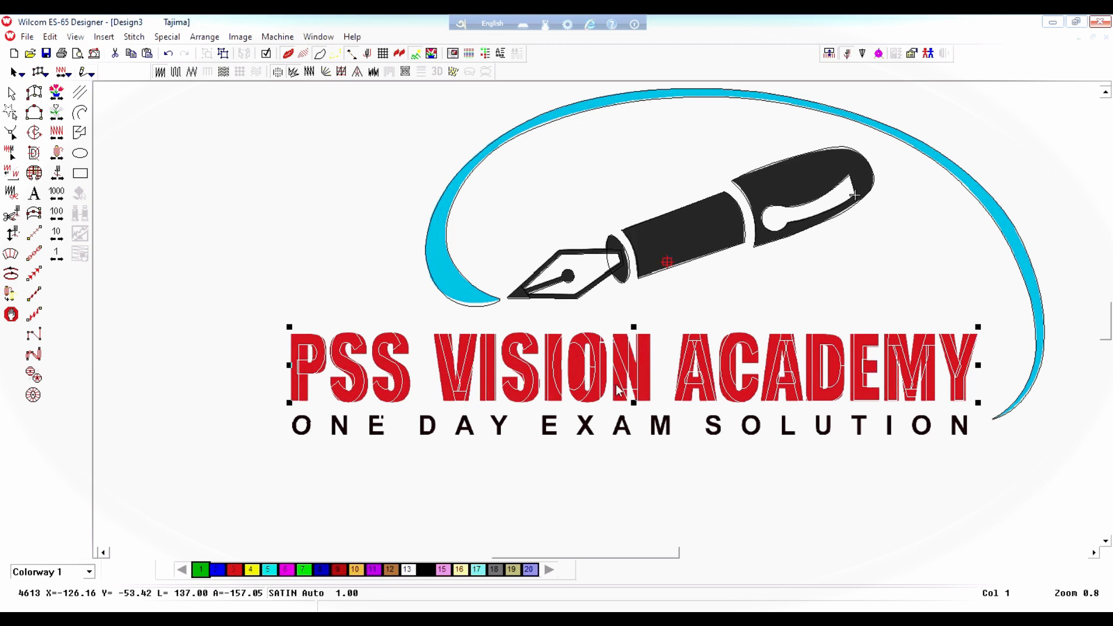
Duplicate the title lettering below the artwork and change the copy's text to ONE DAY EXAM SOLUTION.
left_click(388, 462)
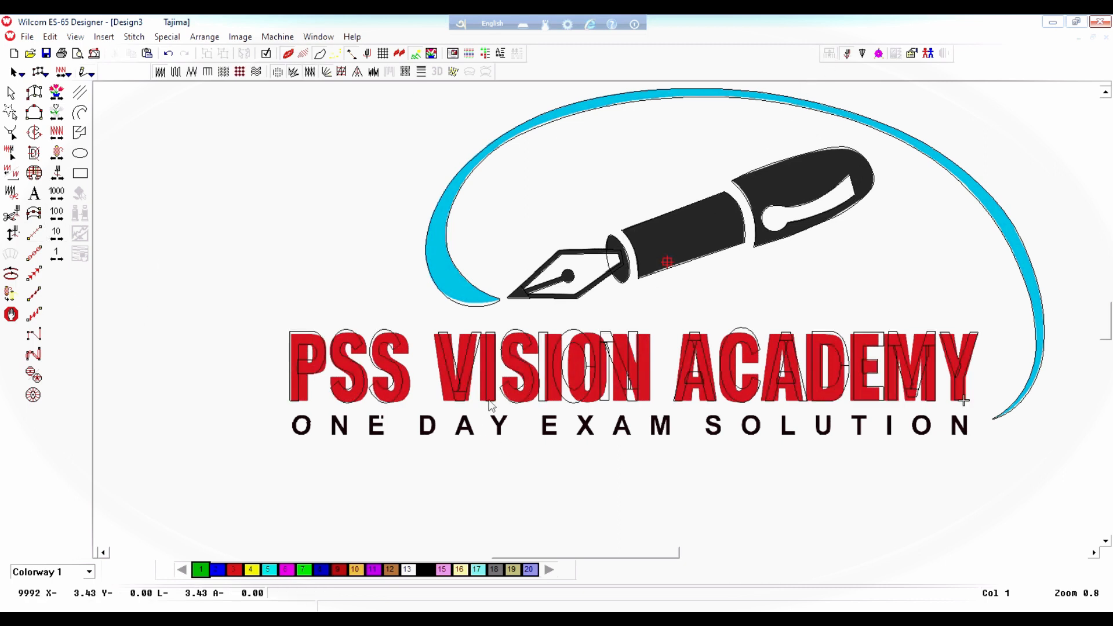
left_click(539, 385)
left_click(621, 493)
right_click(721, 488)
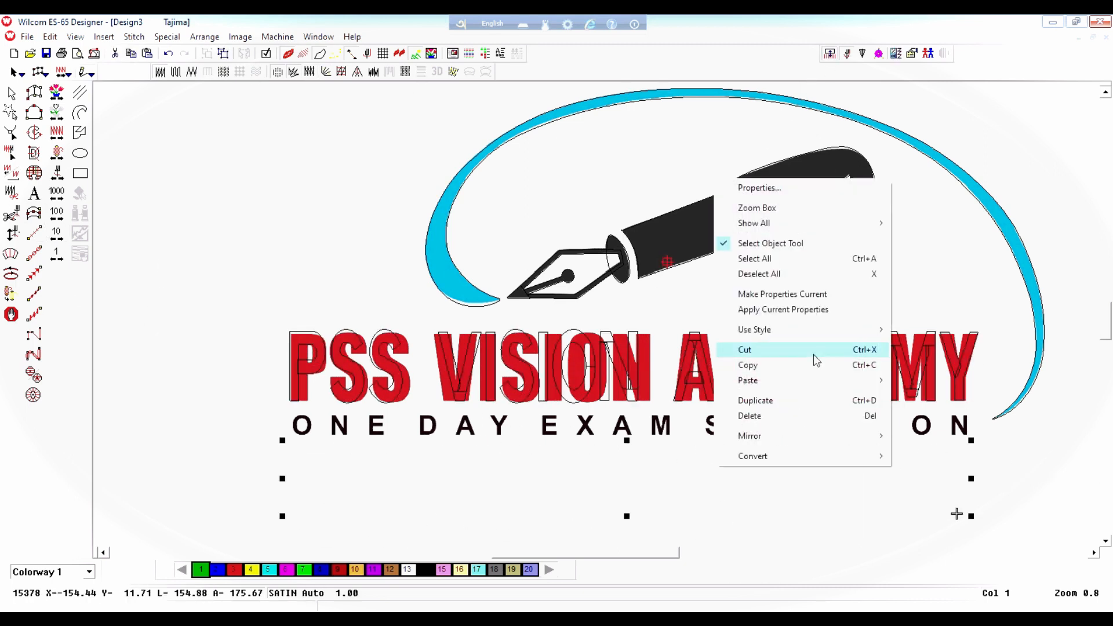
left_click(759, 187)
left_click_drag(522, 165, 653, 66)
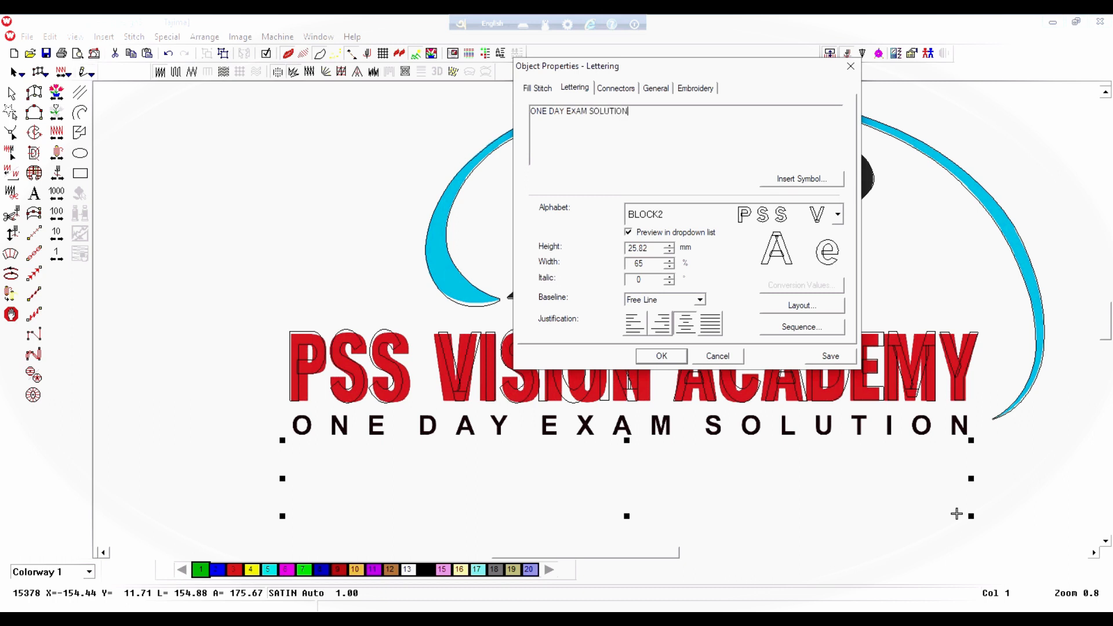
left_click(661, 356)
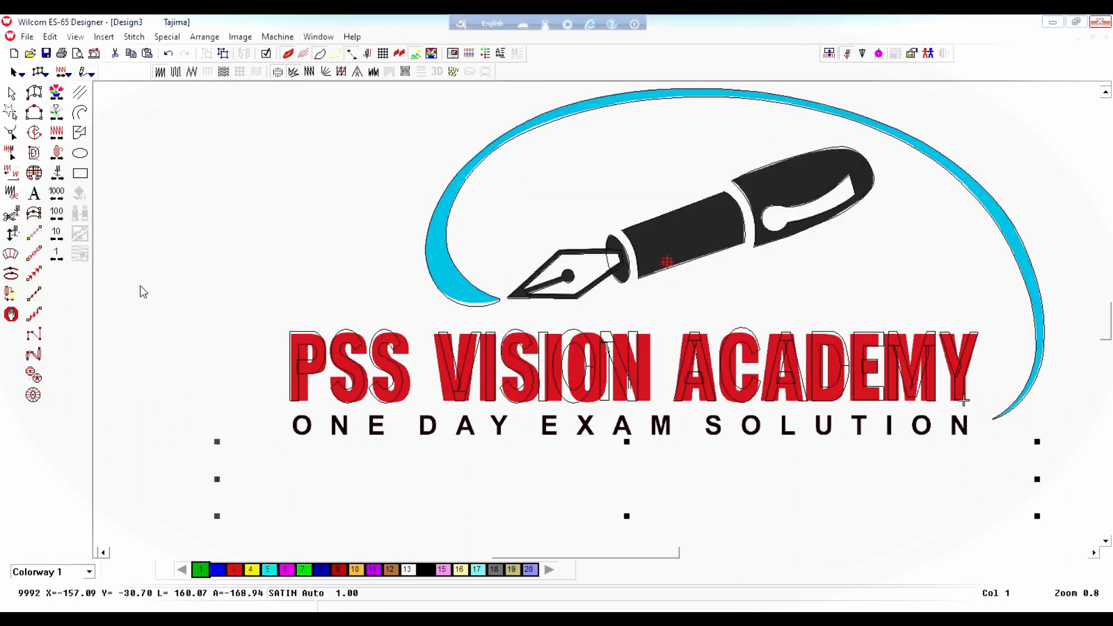
Resize and position the ONE DAY EXAM SOLUTION lettering over the artwork's tagline, and display the design's stitches.
left_click_drag(1038, 516, 574, 513)
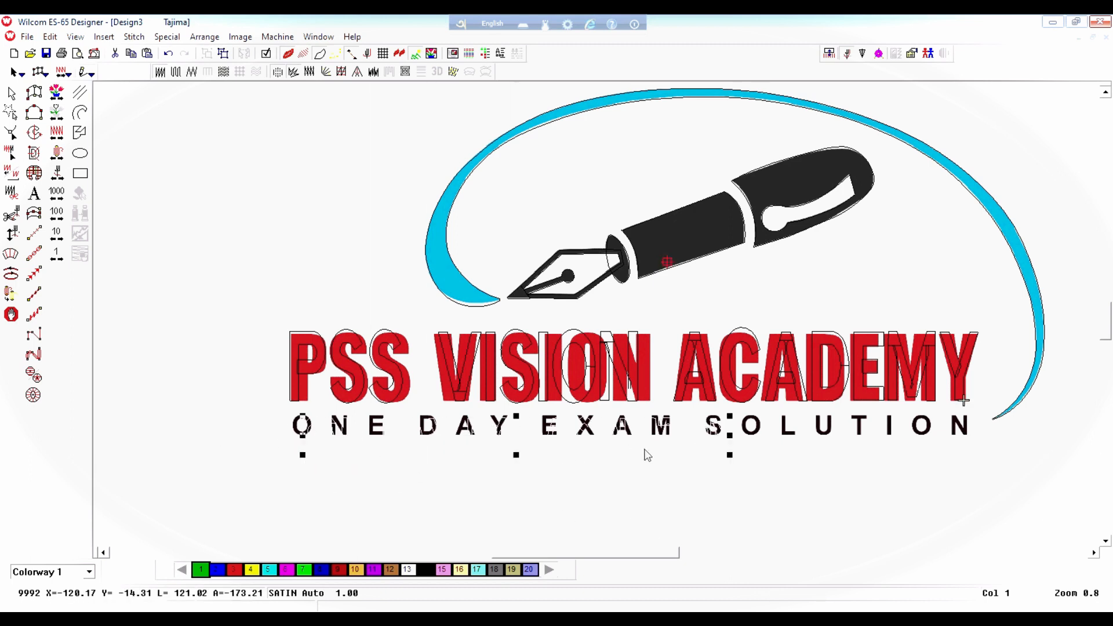
left_click_drag(734, 434, 969, 447)
left_click_drag(631, 454, 655, 440)
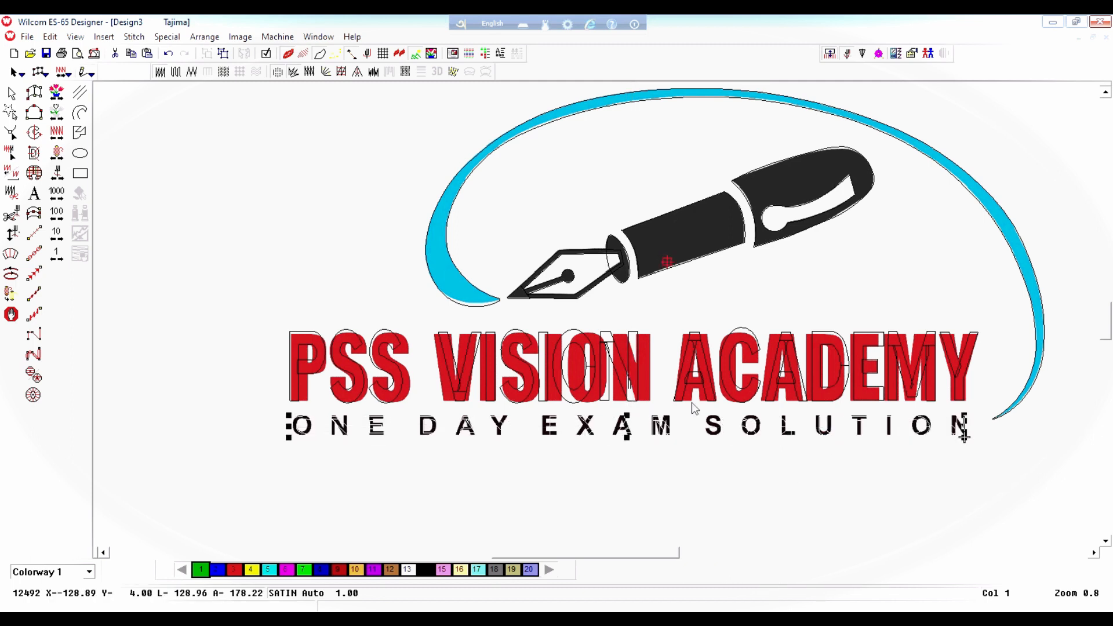
left_click(302, 53)
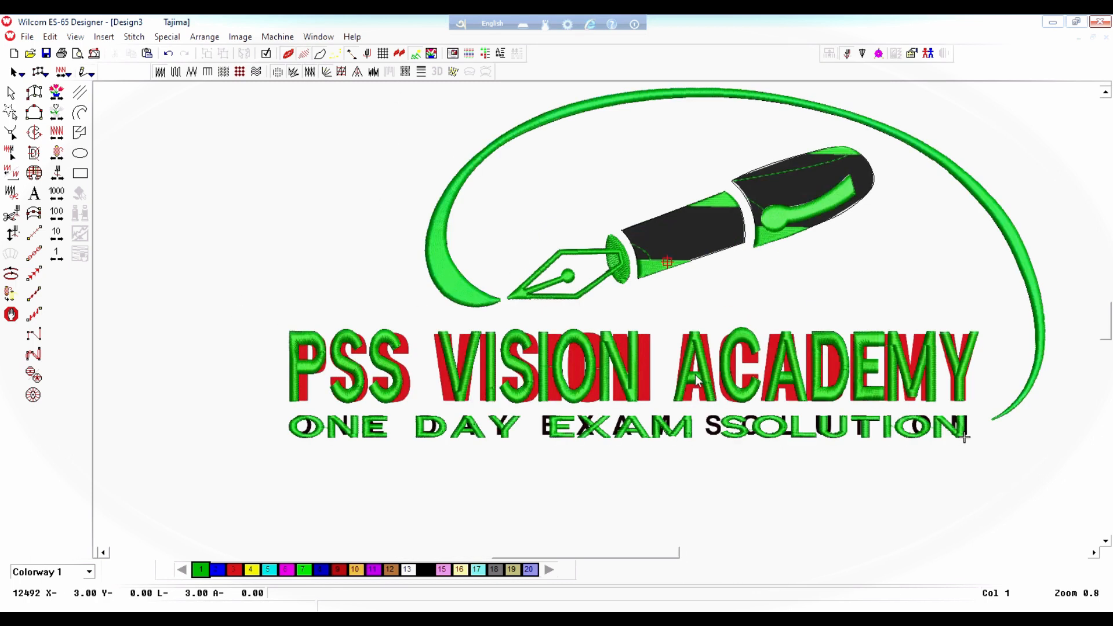
Browse the available alphabets for the PSS VISION ACADEMY lettering, keeping BLOCK2.
right_click(696, 385)
left_click(748, 72)
left_click(688, 316)
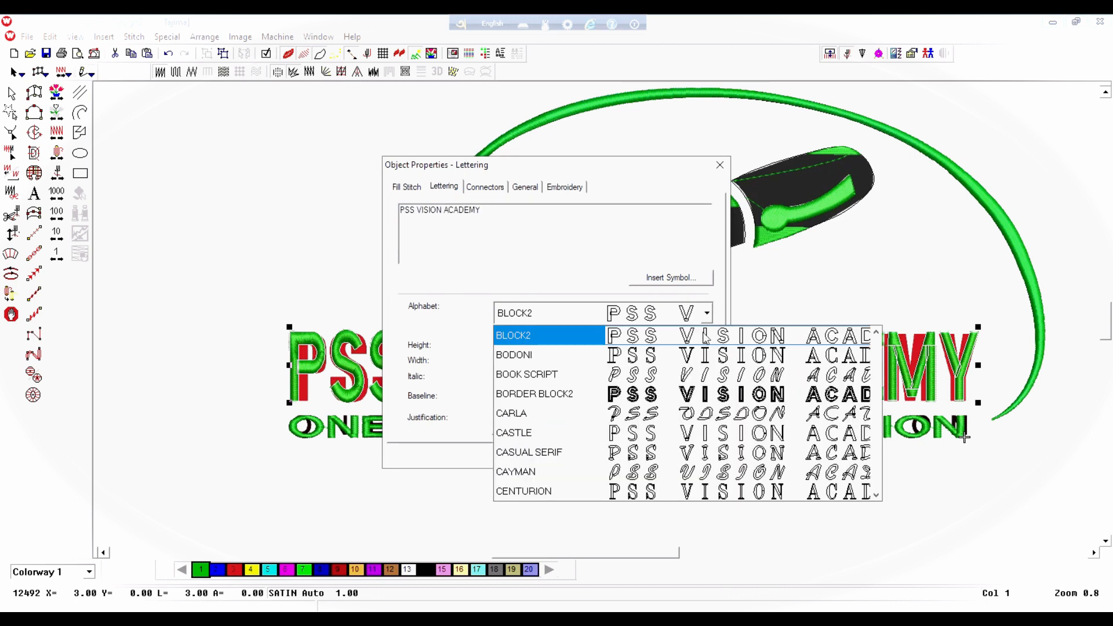
scroll(572, 490, "up", 5)
scroll(571, 488, "down", 7)
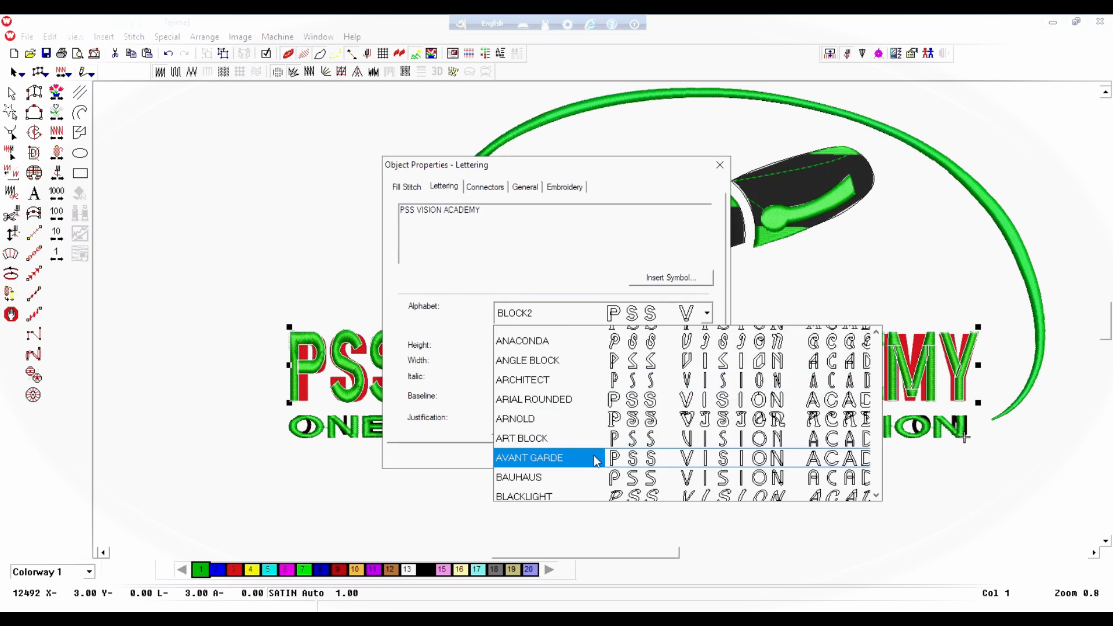
scroll(638, 455, "down", 12)
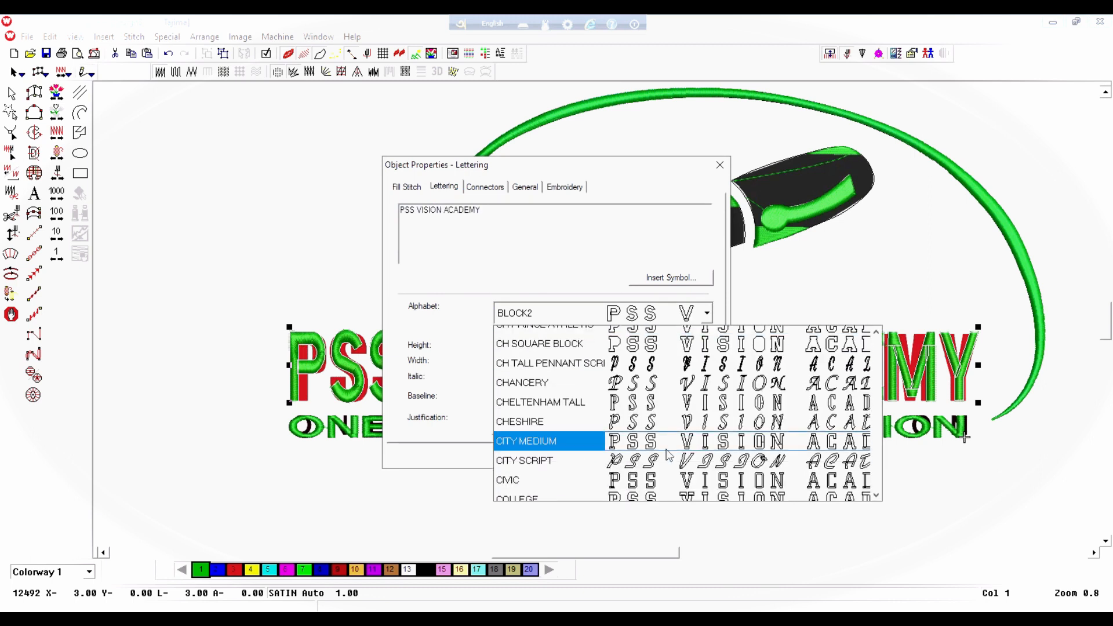
scroll(666, 461, "up", 10)
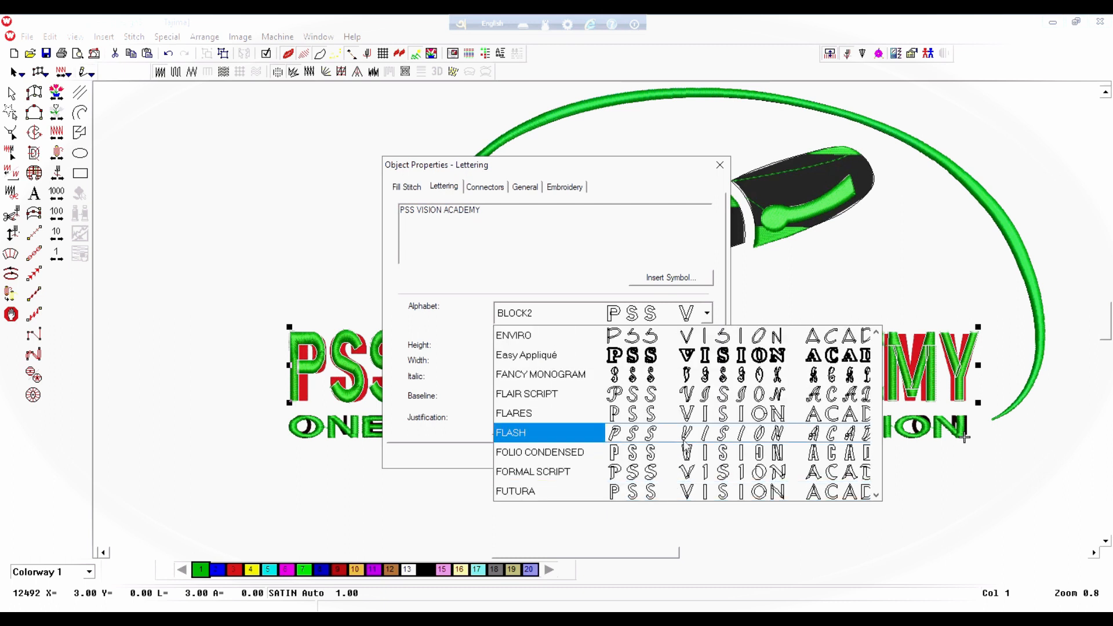
scroll(667, 461, "up", 9)
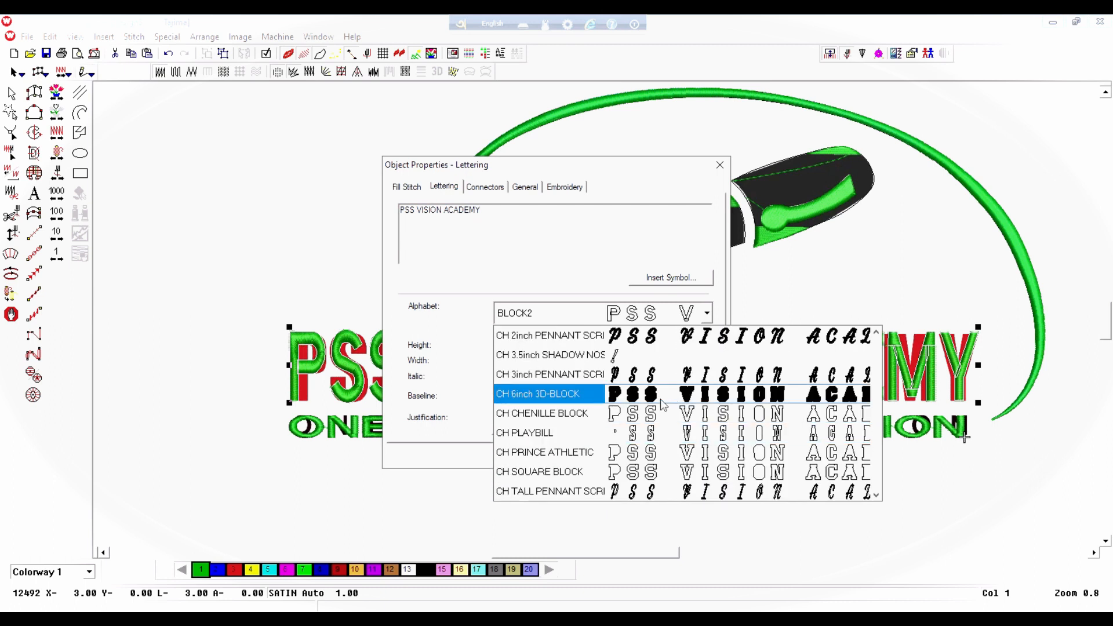
key("Escape")
left_click(542, 461)
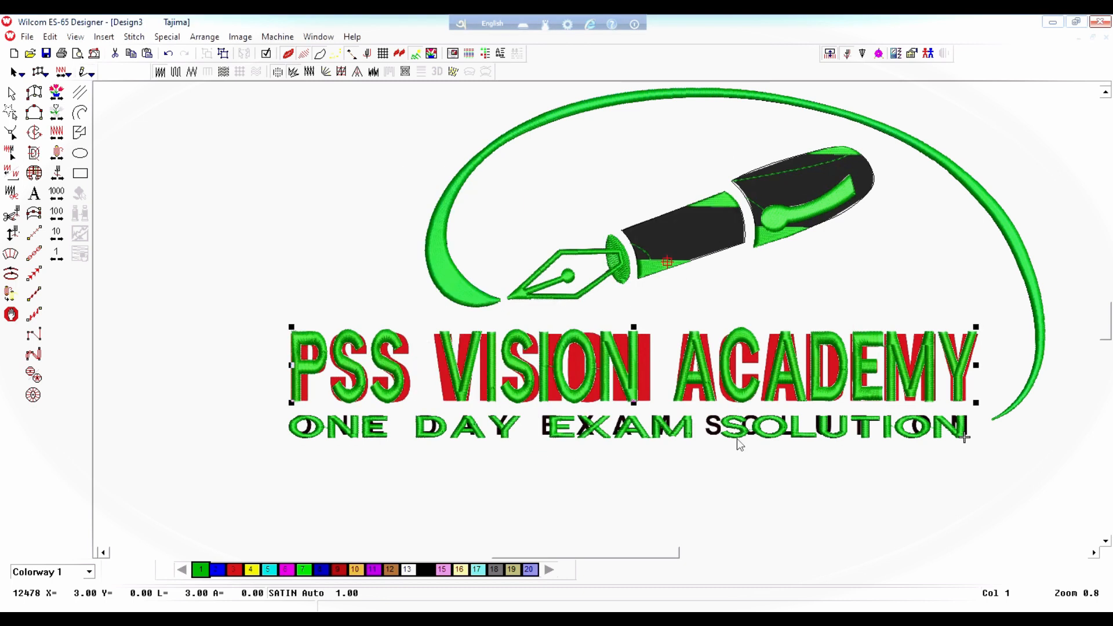
Recolor the title lettering dark red (color 9) and the tagline lettering black (color 14).
left_click(339, 570)
left_click(502, 439)
left_click(425, 571)
Change the stitch type of the pen's cap and barrel shapes from satin to a textured fill covering each whole shape.
scroll(756, 411, "up", 3)
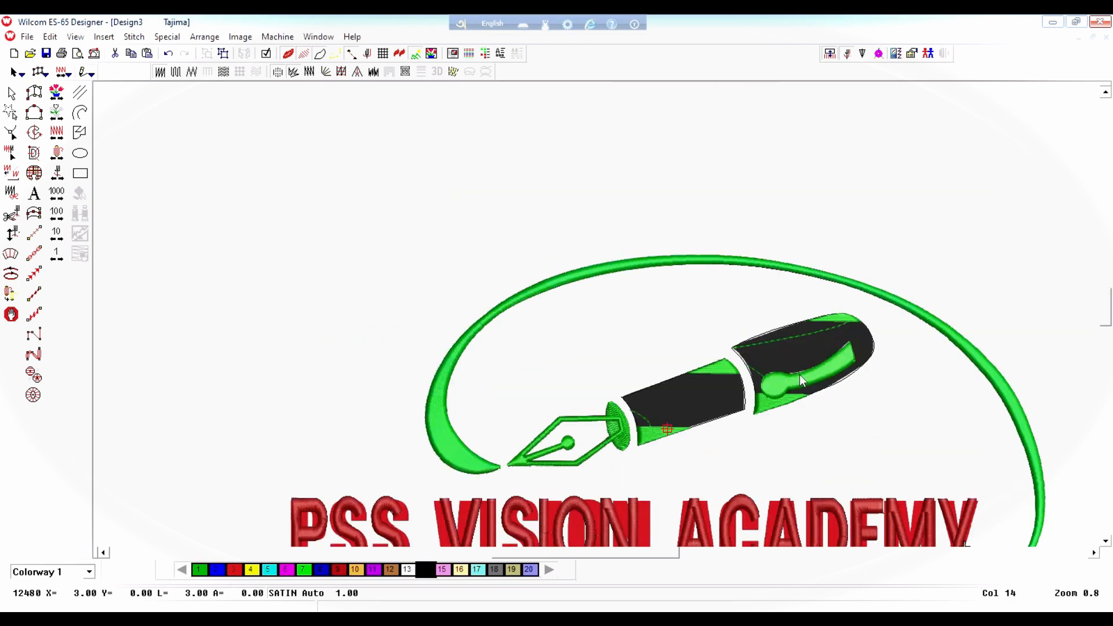
left_click(192, 72)
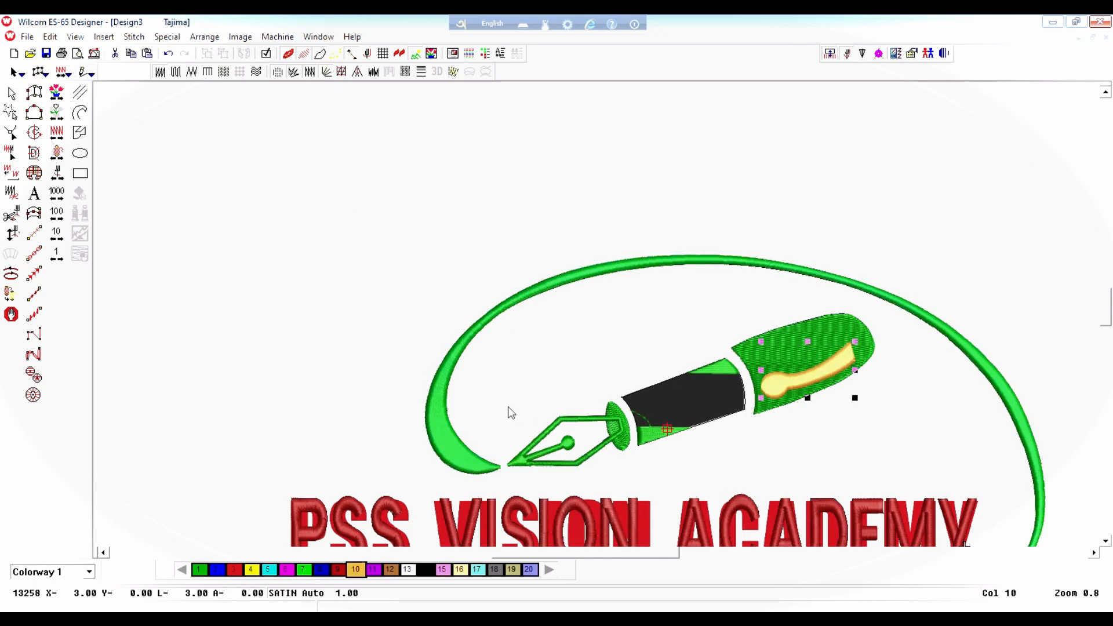
left_click(175, 72)
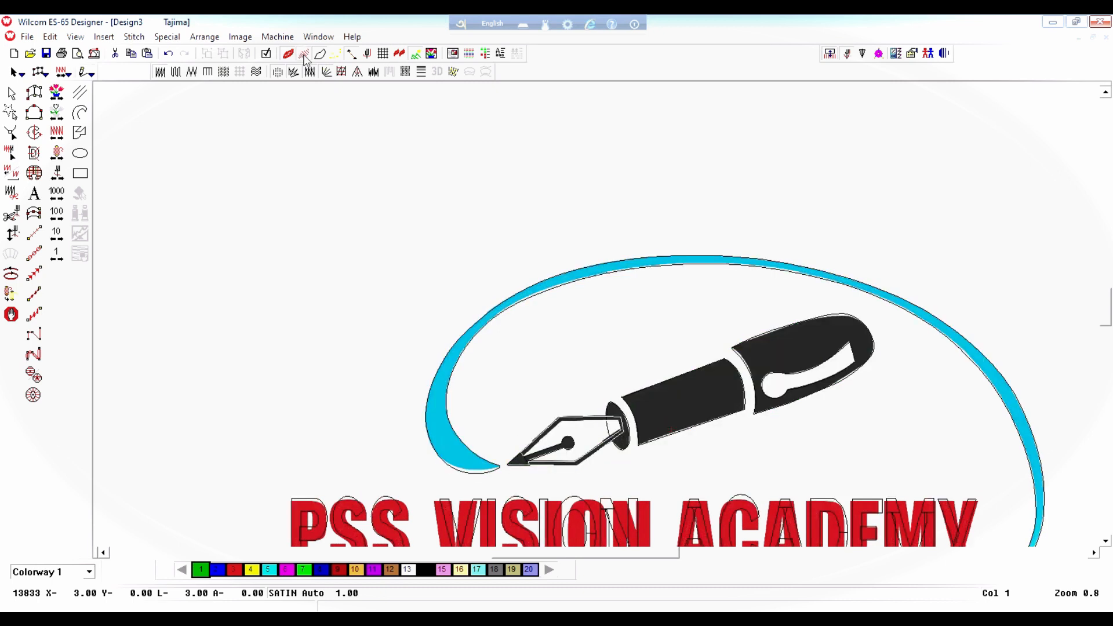
Set the stitch angle of the oval collar behind the nib to horizontal.
key("z")
key("z")
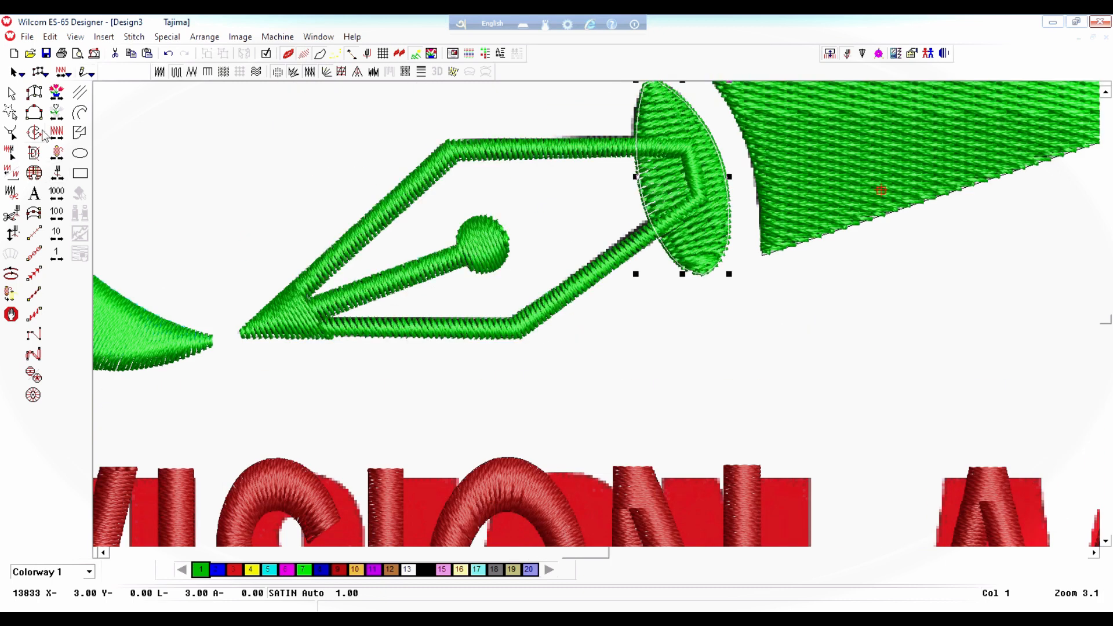
left_click(42, 133)
key("z")
left_click(676, 169)
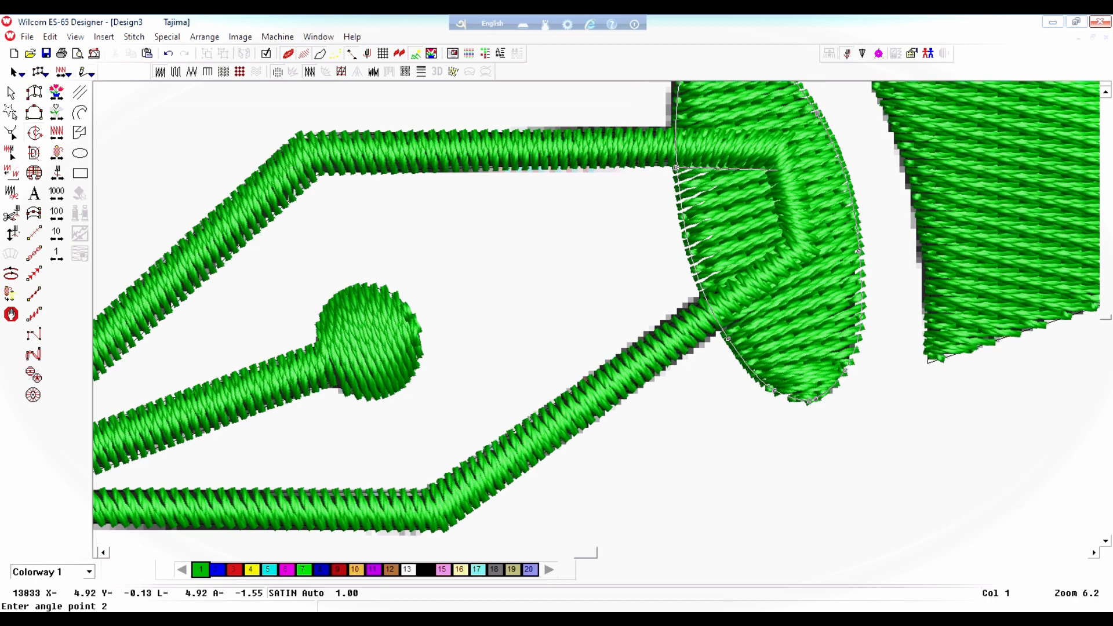
left_click(768, 168)
key("Return")
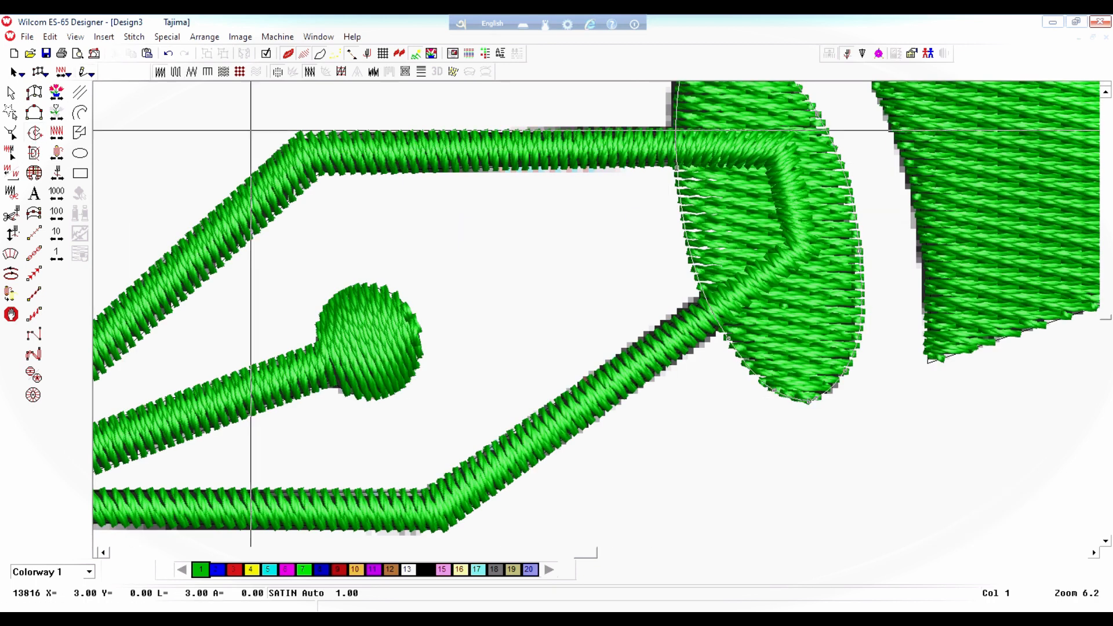
Cut a hole in the collar's fill where it overlaps the open area inside the nib outline.
left_click(697, 296)
left_click(668, 199)
key("Return")
key("Return")
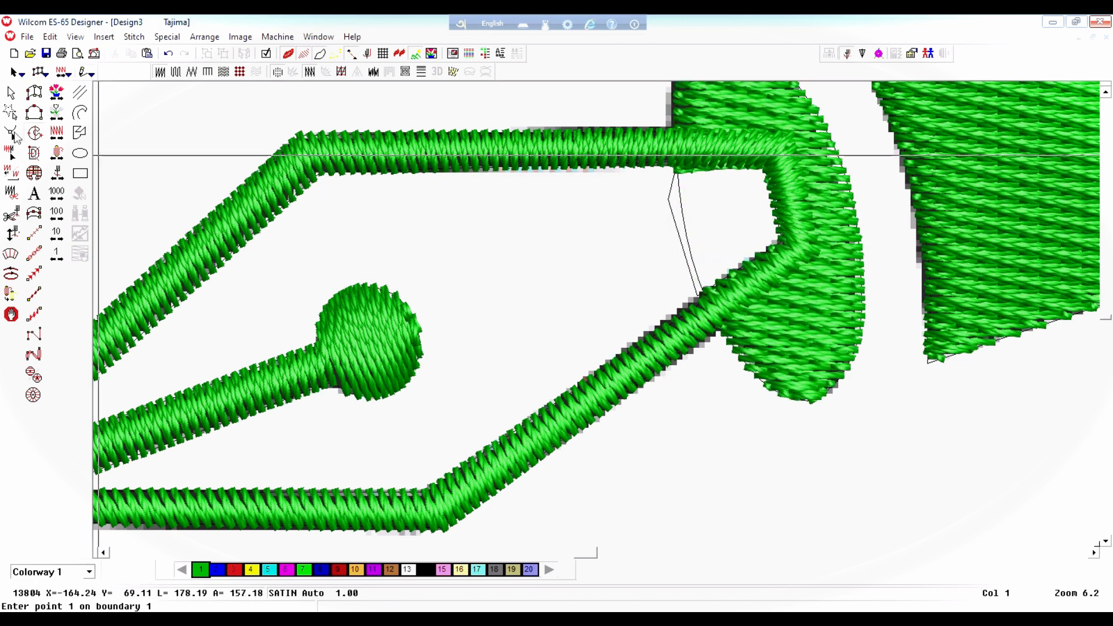
Move the artwork image to the left of the stitched design so both stand side by side for comparison.
scroll(708, 248, "down", 2)
scroll(720, 318, "down", 1)
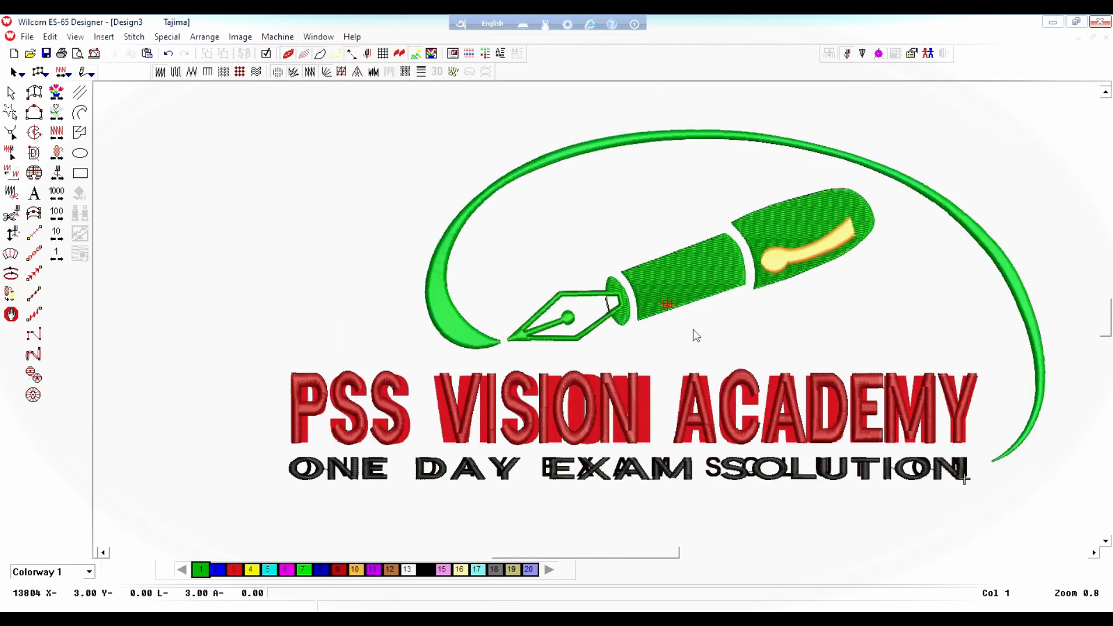
scroll(696, 335, "down", 1)
scroll(805, 152, "down", 1)
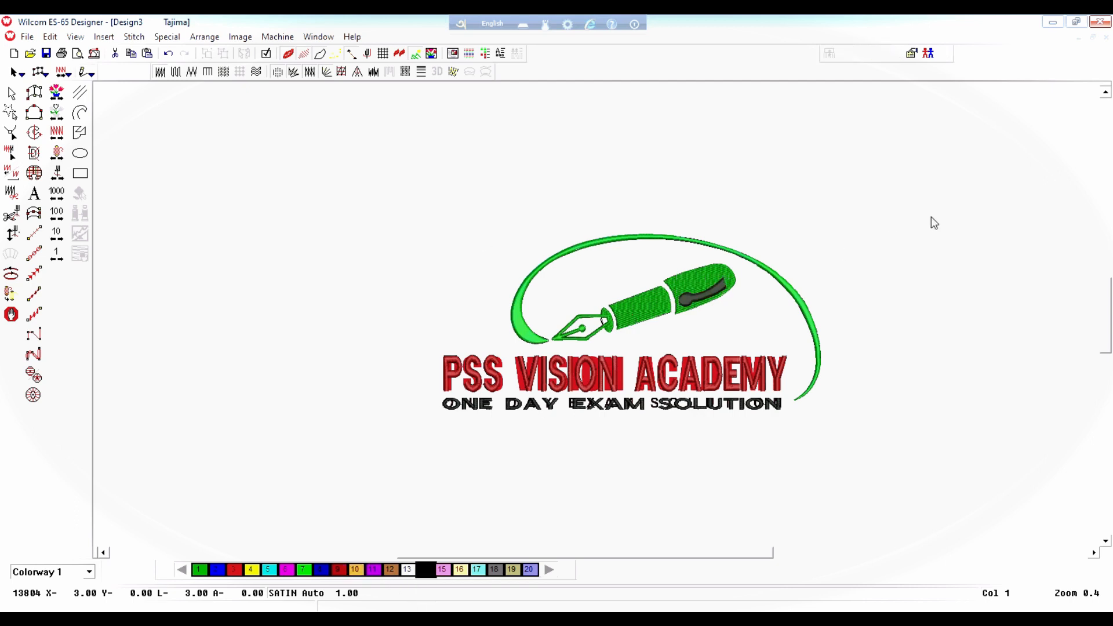
left_click_drag(632, 322, 204, 316)
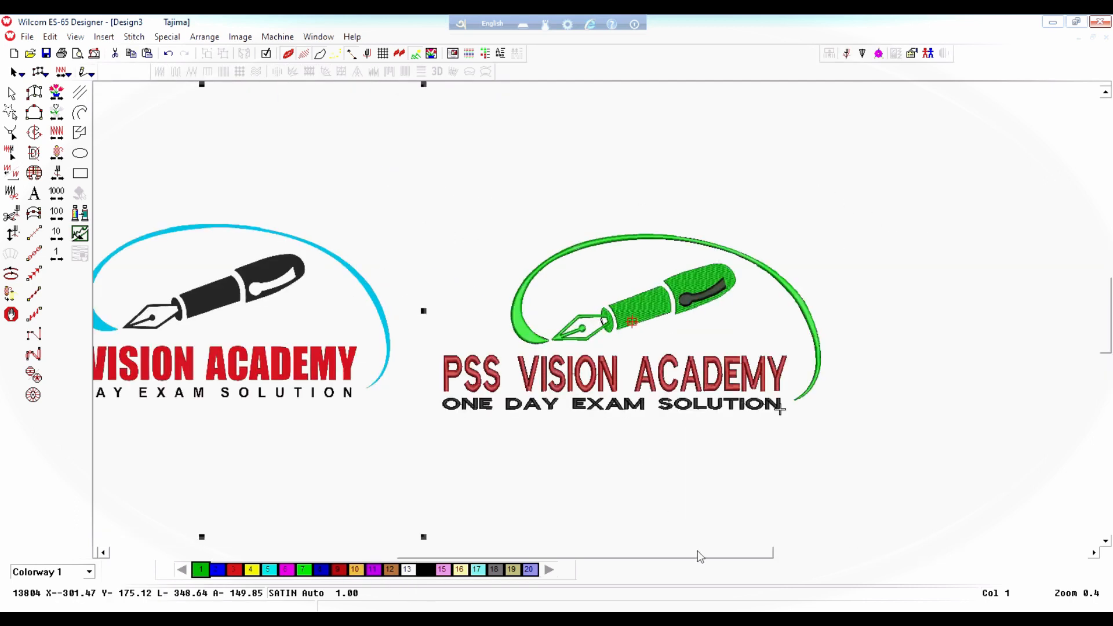
left_click_drag(695, 553, 667, 543)
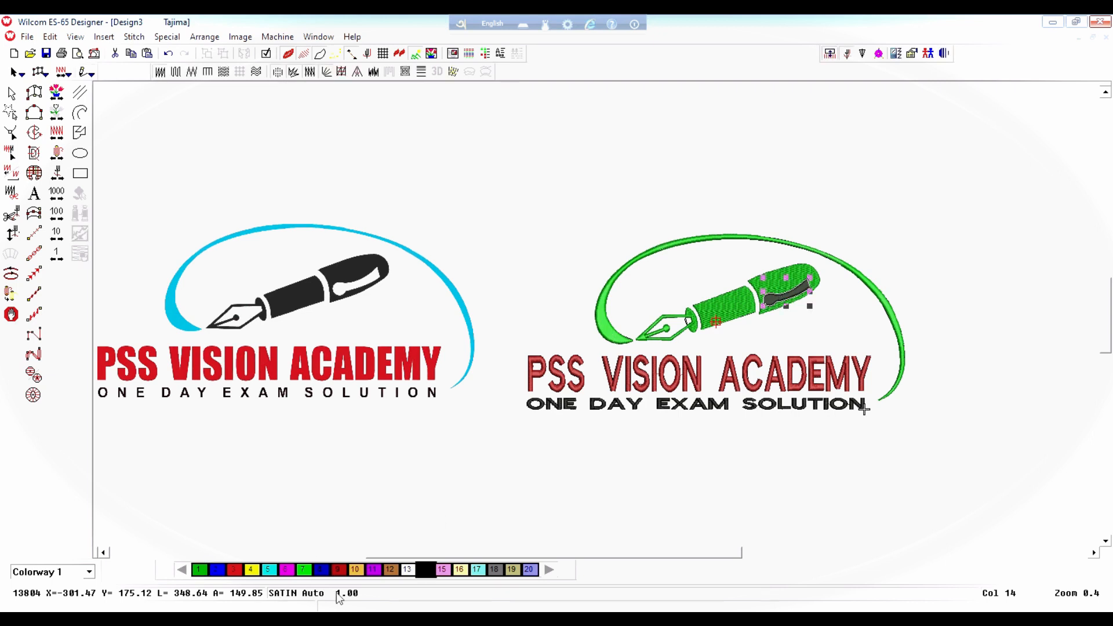
Recolor the clip on the pen's cap white (color 13).
key("z")
key("shift+z")
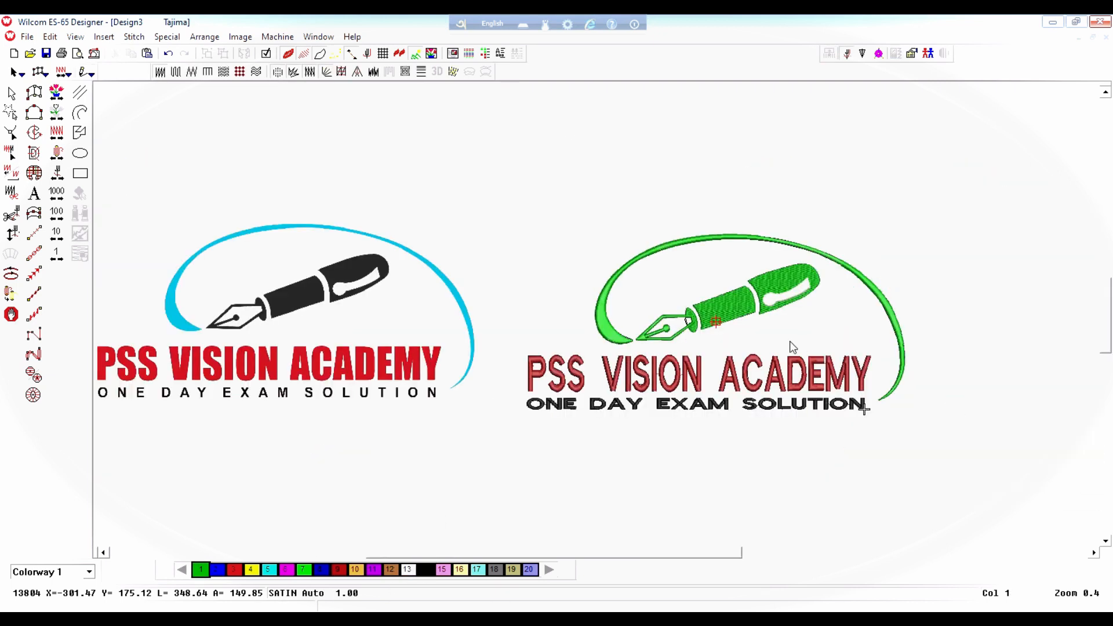
left_click(431, 54)
left_click(432, 53)
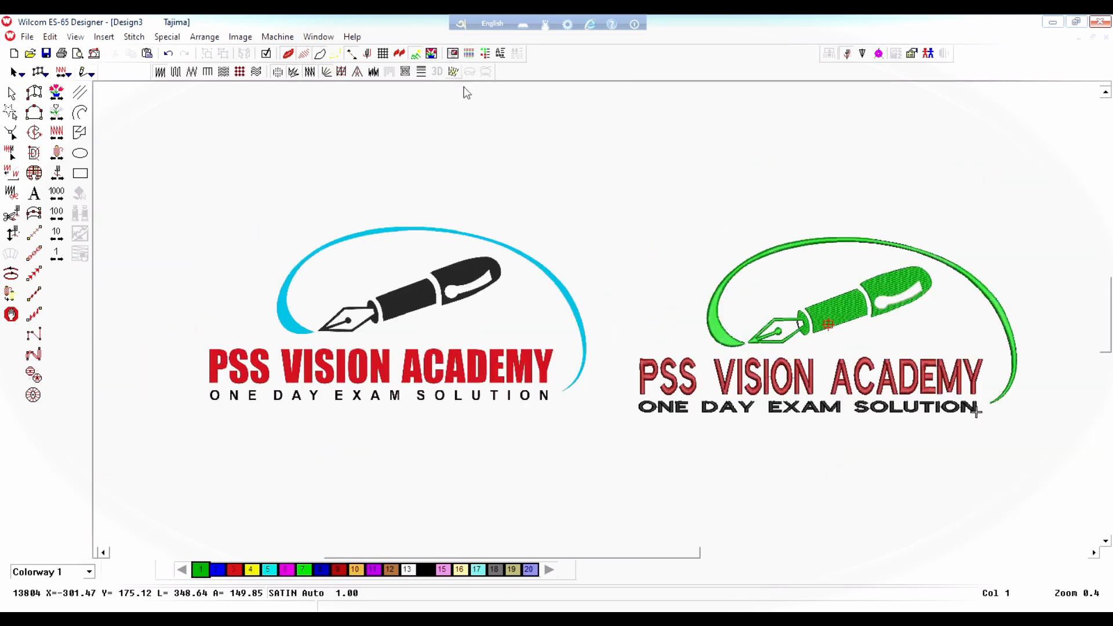